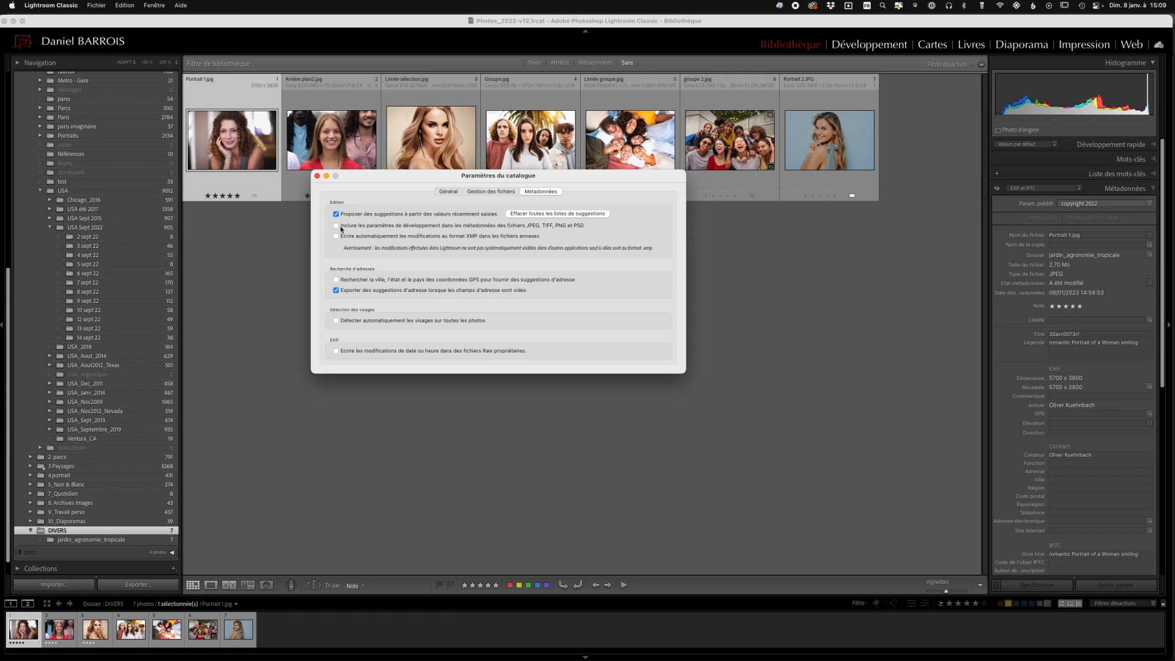
# Close the catalogue settings and convert Portrait 1.jpg to black and white in the Develop module
pyautogui.click(317, 176)
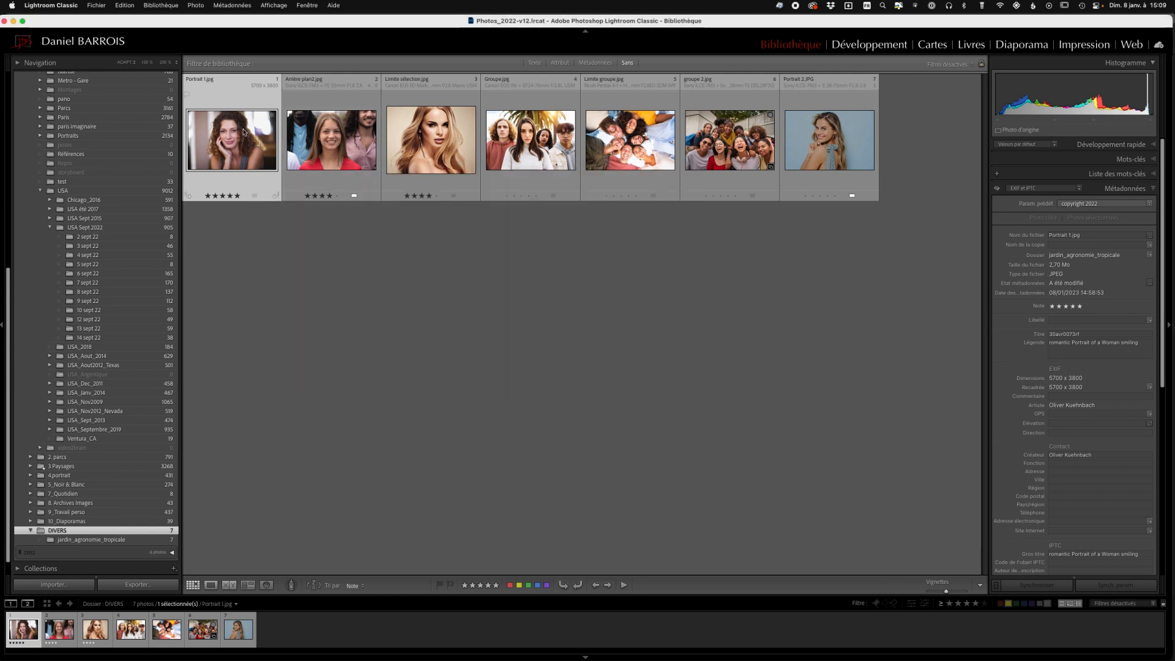
pyautogui.click(871, 46)
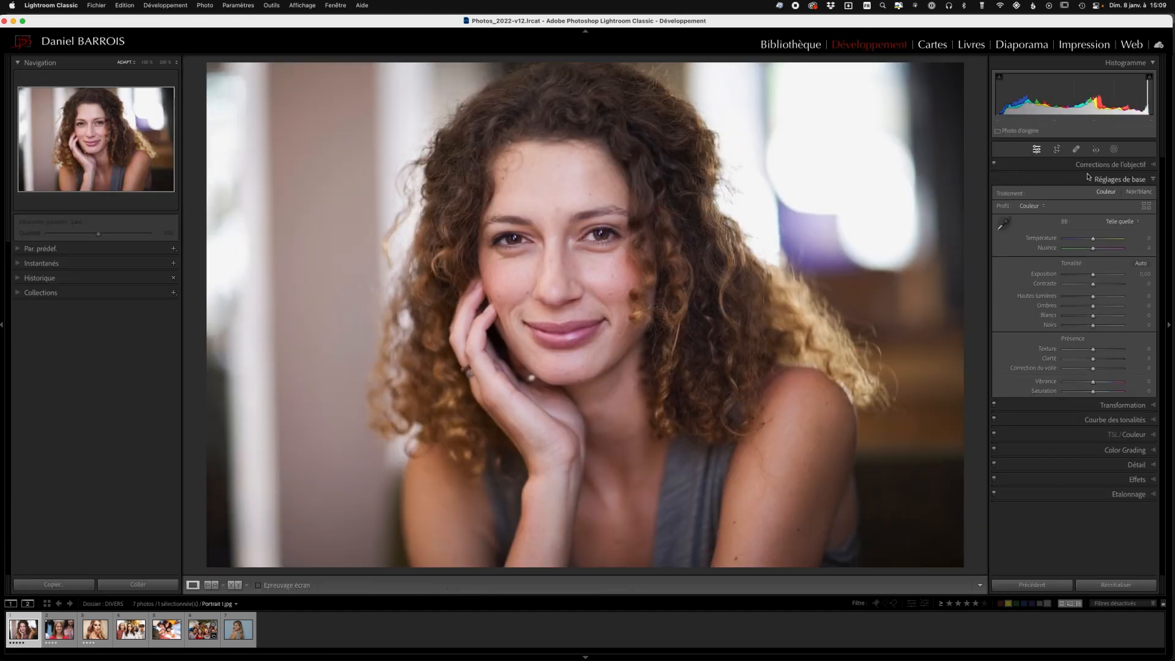
pyautogui.click(1139, 192)
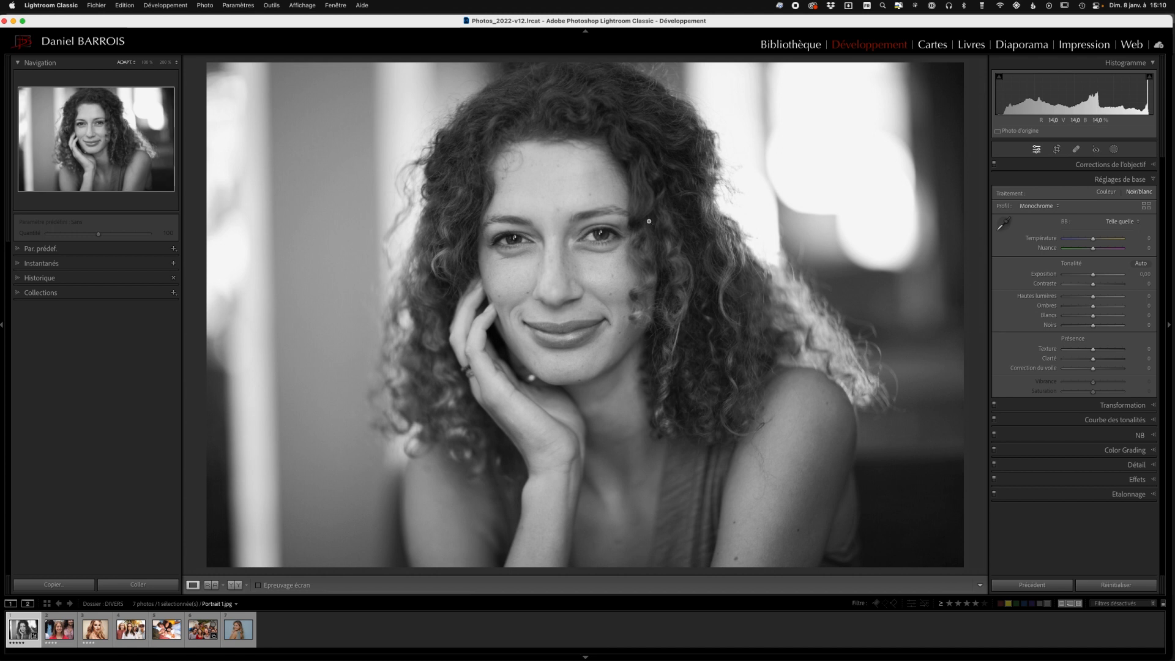
# Switch to Photoshop (Beta) and open Portrait 1.jpg from the jardin_agronomie_tropicale folder
pyautogui.hotkey('ctrl', 'Up')
pyautogui.click(354, 380)
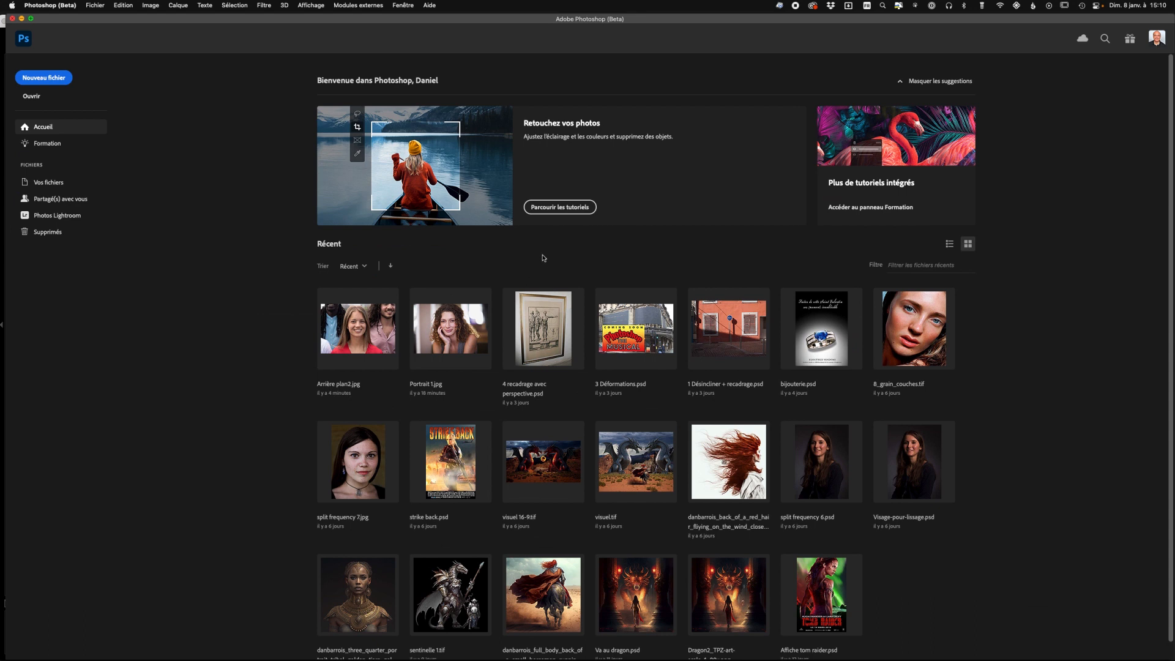
pyautogui.click(35, 97)
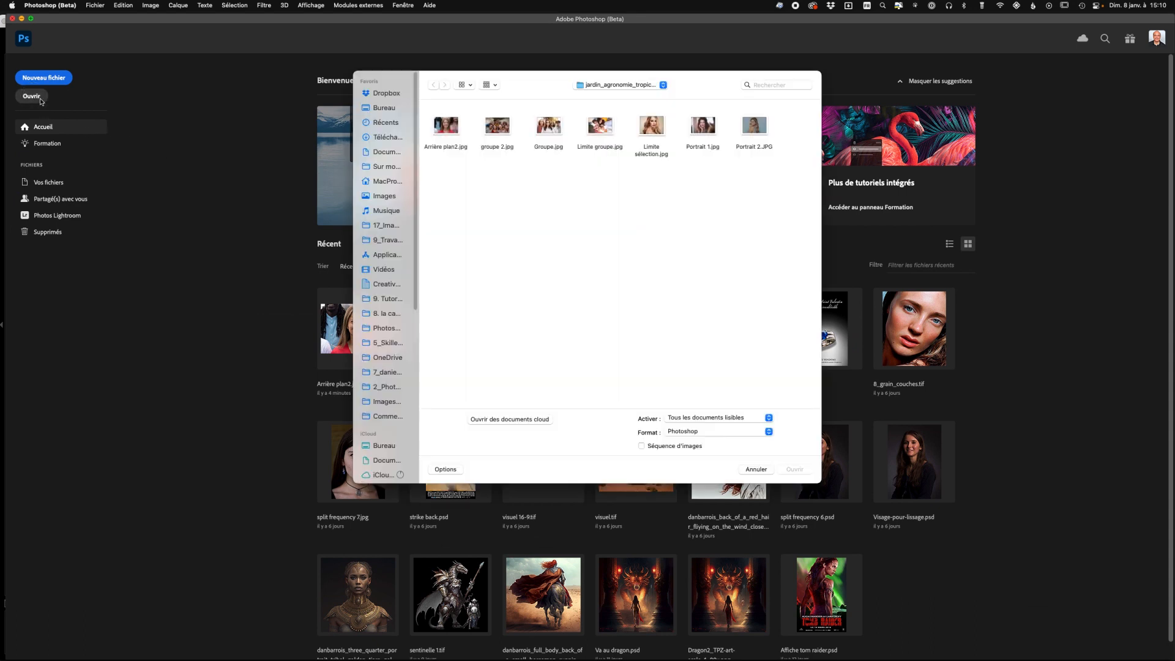
pyautogui.doubleClick(702, 126)
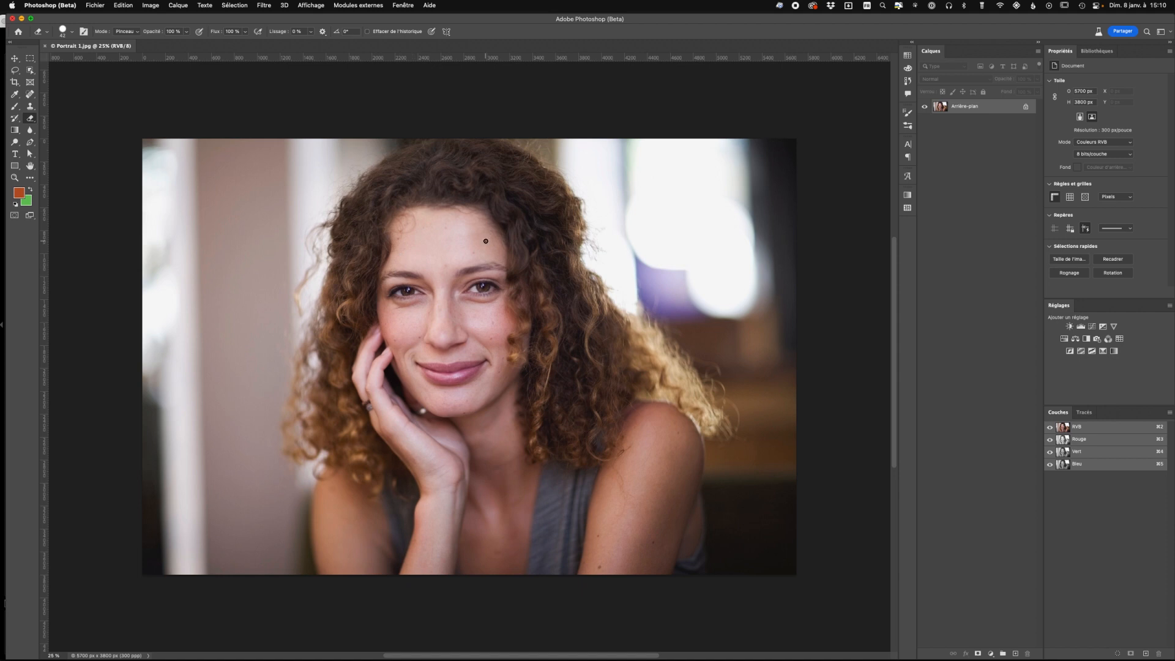
# In the Camera Raw preferences, set JPEG/HEIC handling to "Ouvrir automatiquement les fichiers JPEG et HEIC avec les paramètres"
pyautogui.click(49, 5)
pyautogui.moveTo(55, 40)
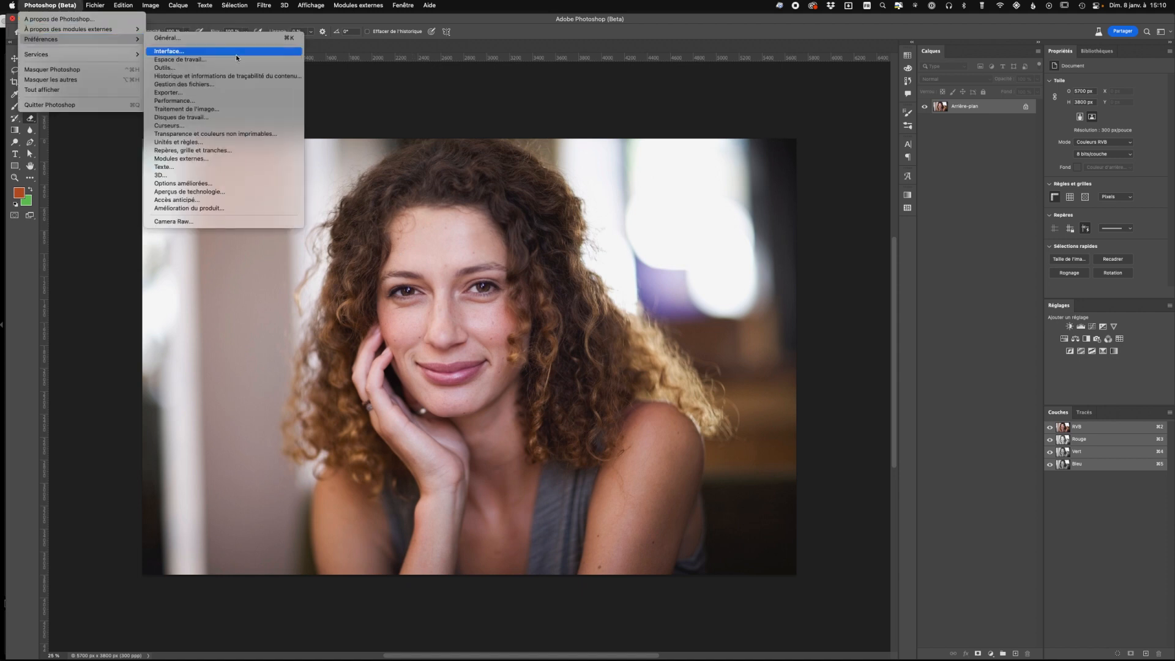
pyautogui.click(189, 221)
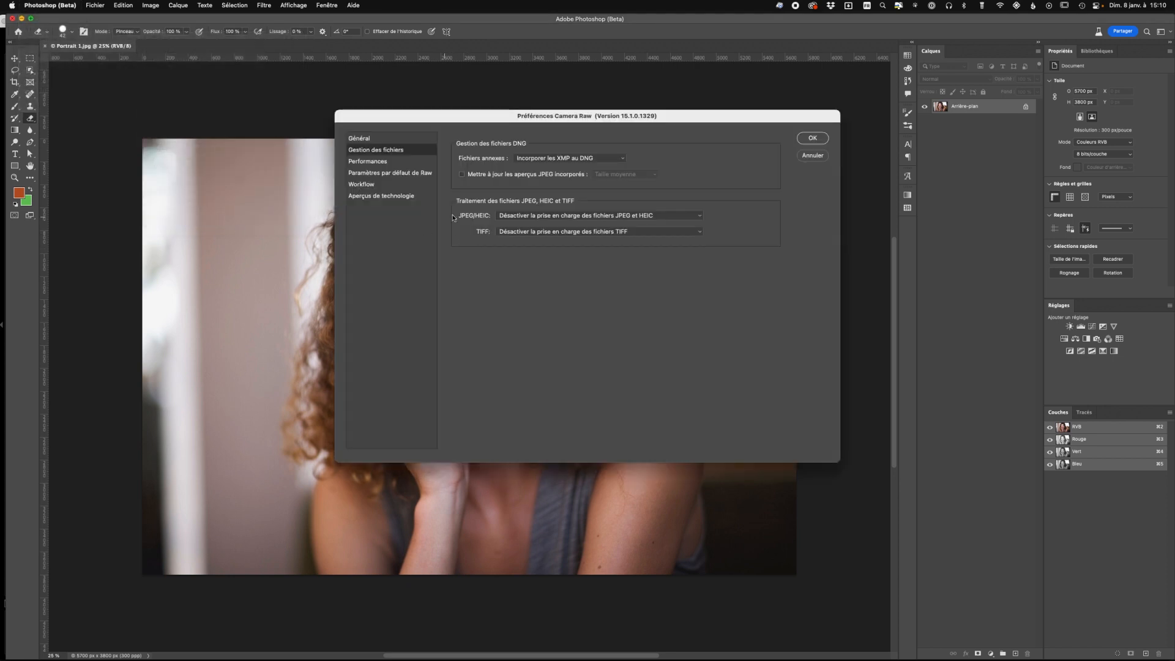
pyautogui.click(526, 217)
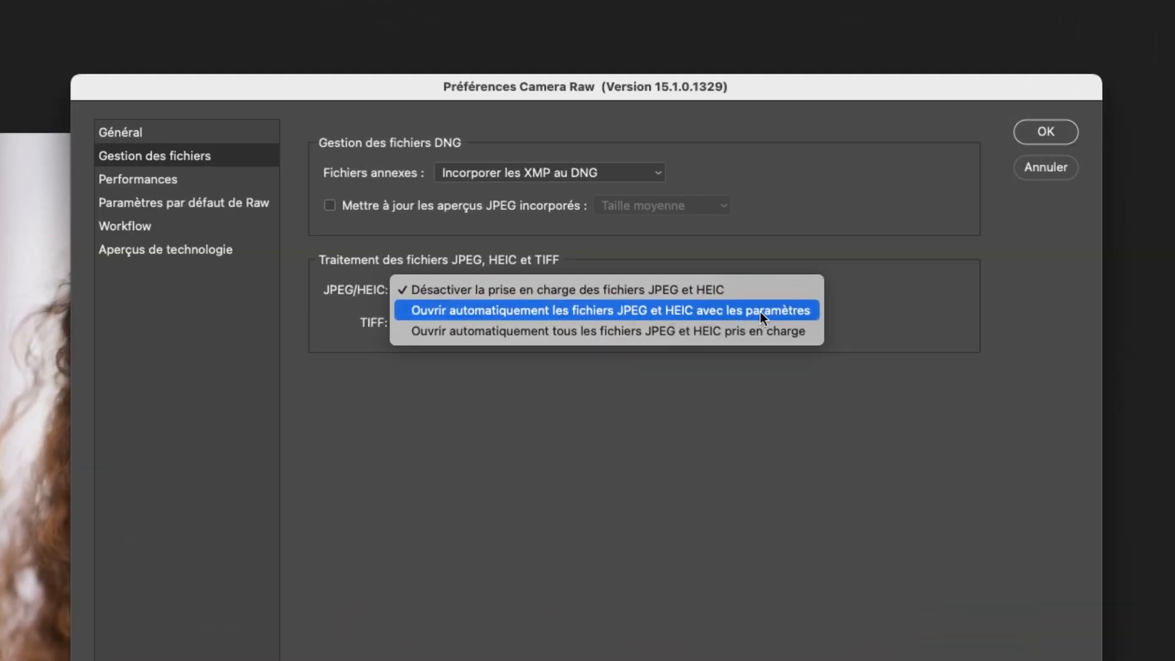
pyautogui.click(736, 311)
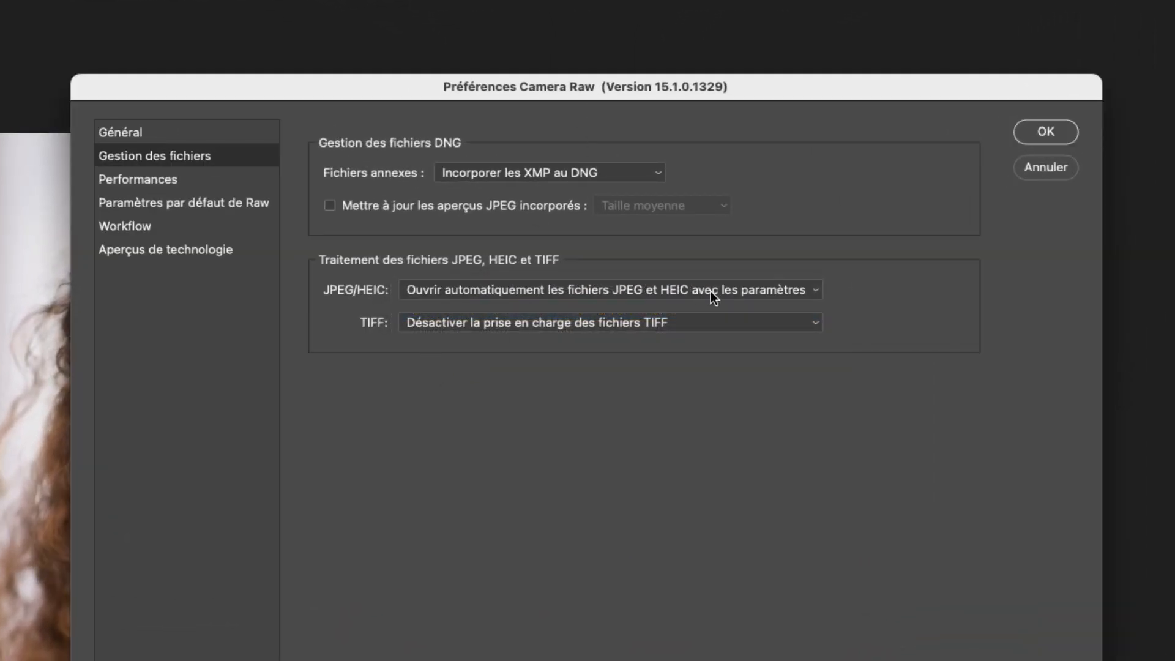
pyautogui.click(1044, 132)
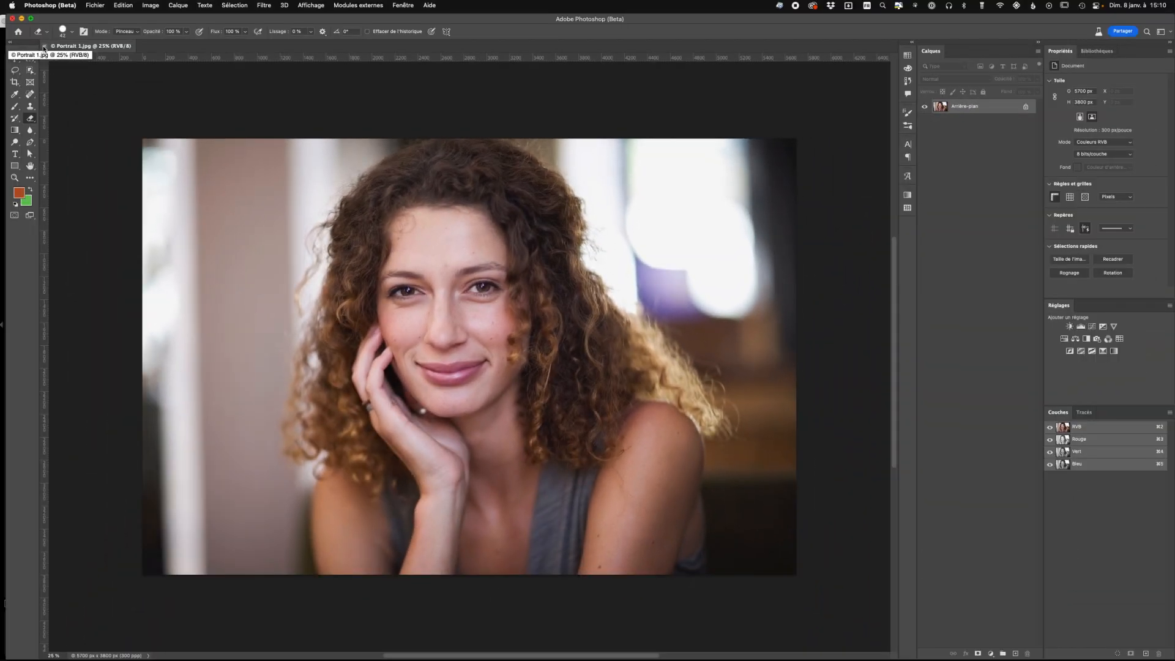
# Close Portrait 1.jpg, reopen it to check how it loads with the new Camera Raw preference, and close it again
pyautogui.click(44, 46)
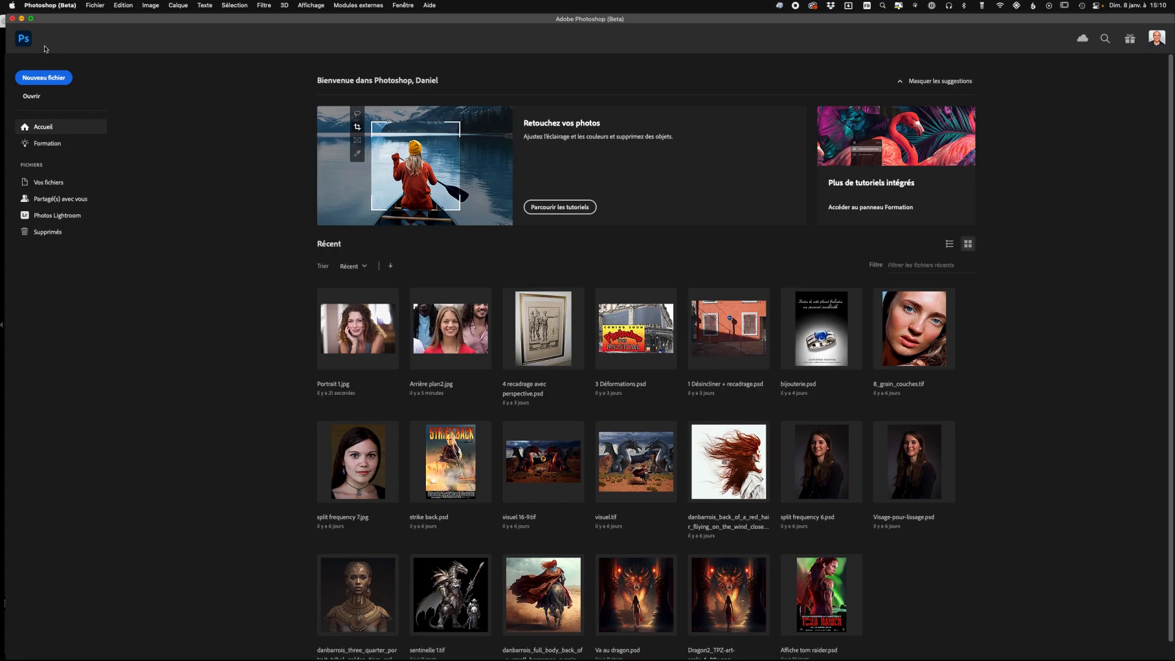
pyautogui.click(33, 96)
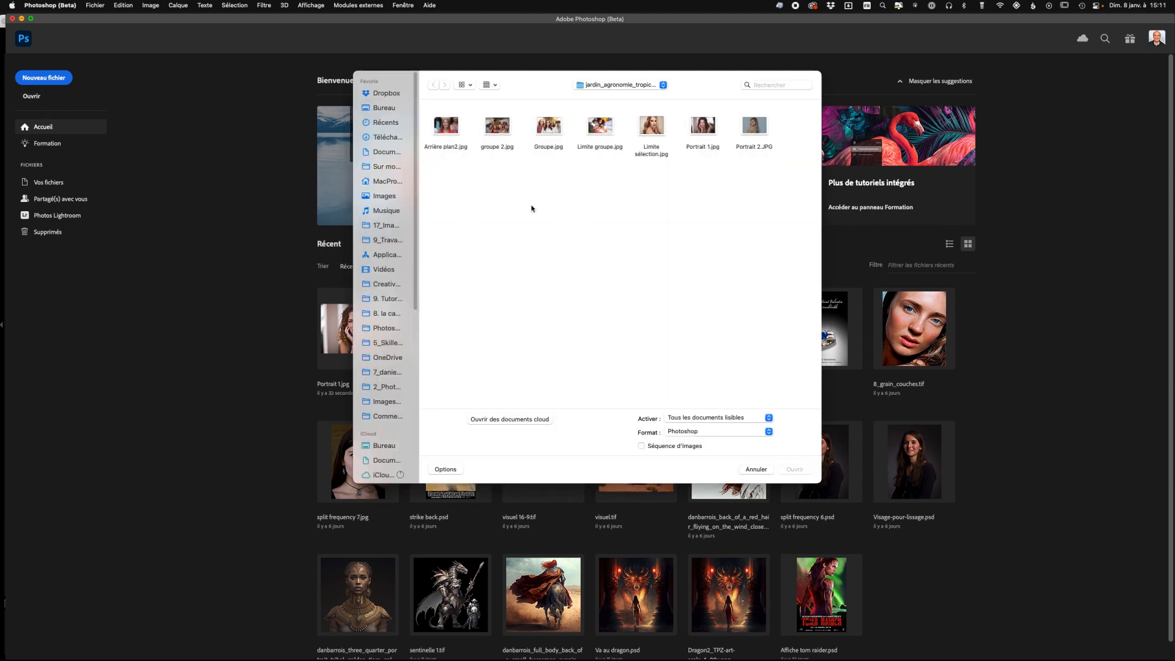
pyautogui.doubleClick(703, 126)
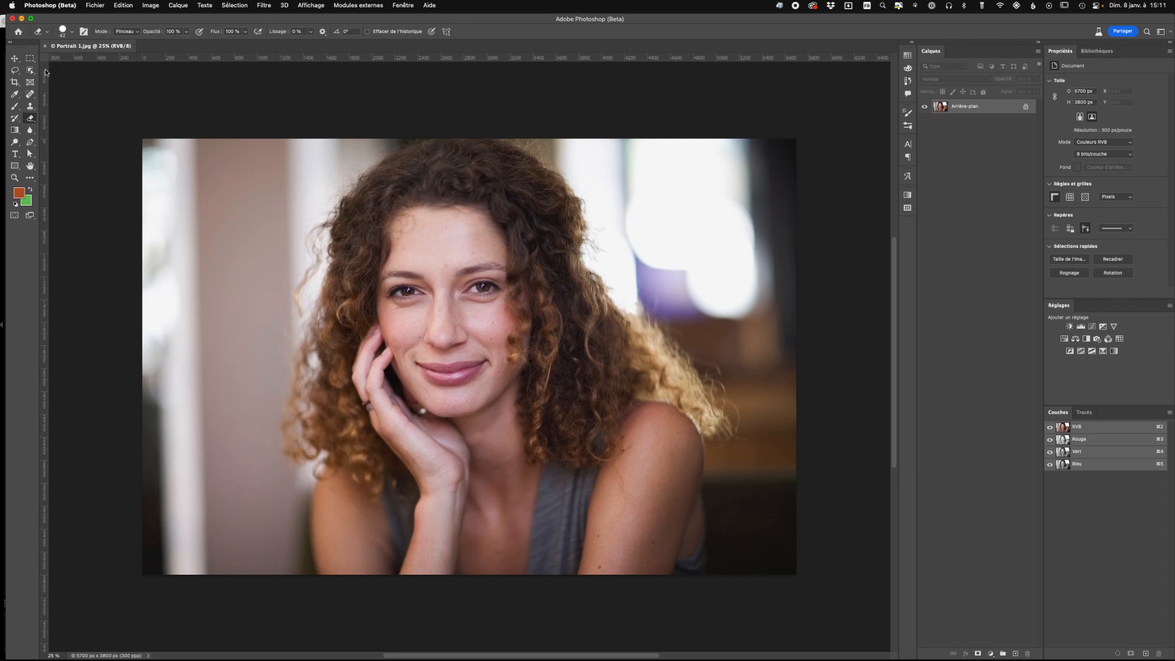
pyautogui.click(45, 46)
# Switch back to Lightroom Classic and select Arrière plan2.jpg in the Library
pyautogui.hotkey('ctrl', 'Up')
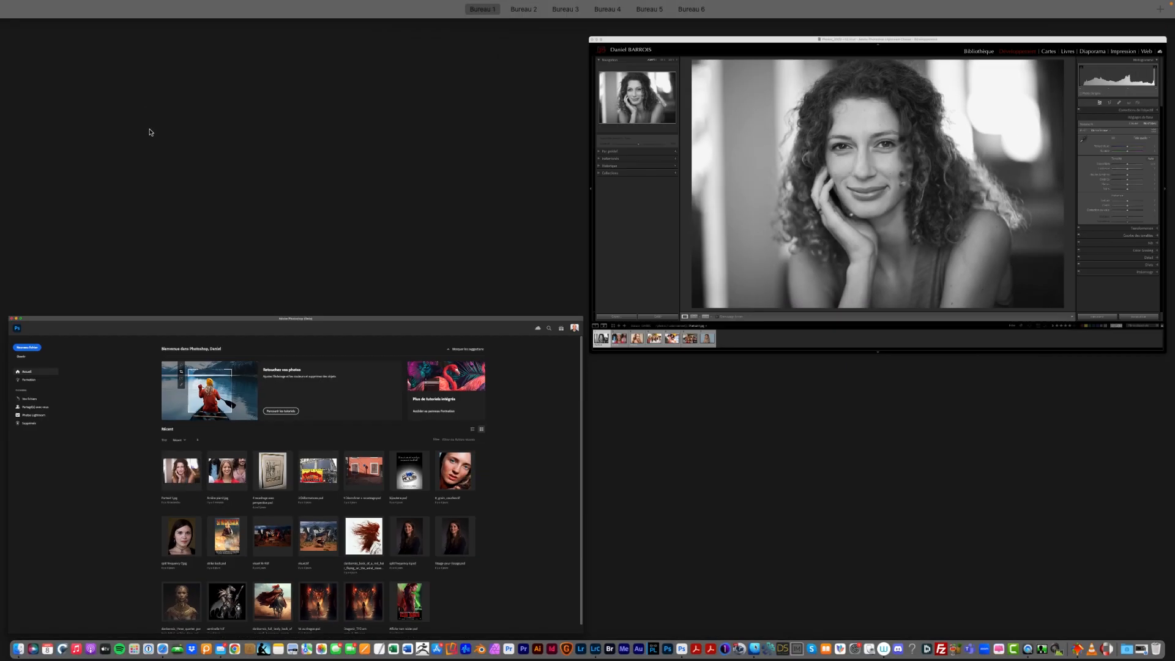
pyautogui.click(643, 190)
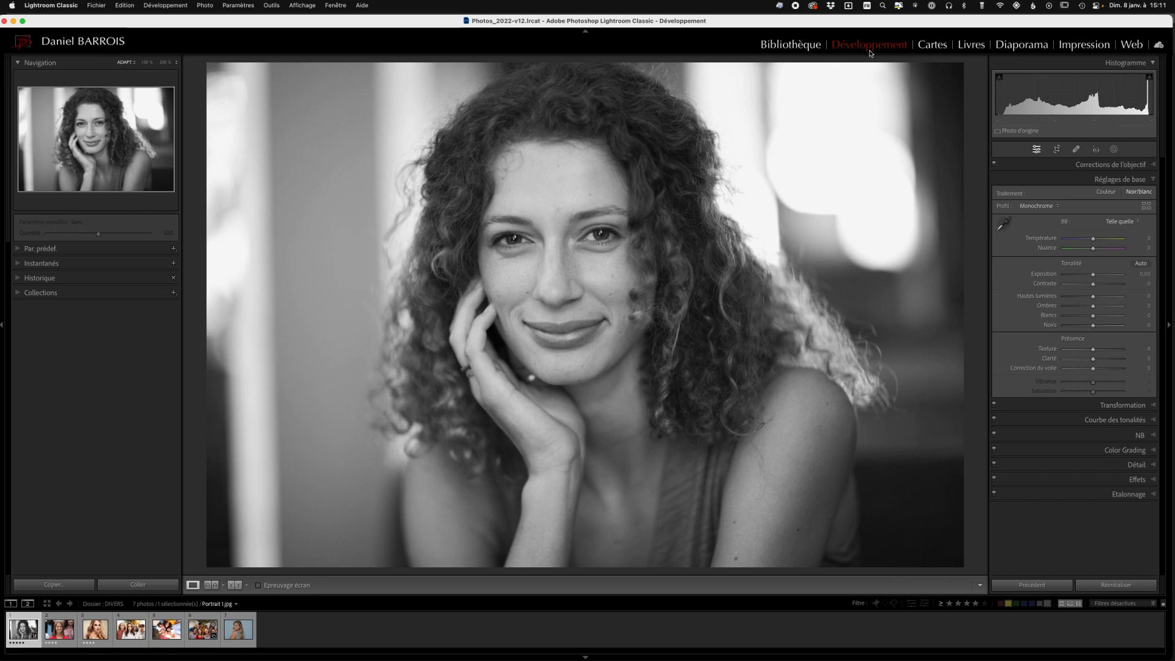
pyautogui.click(796, 45)
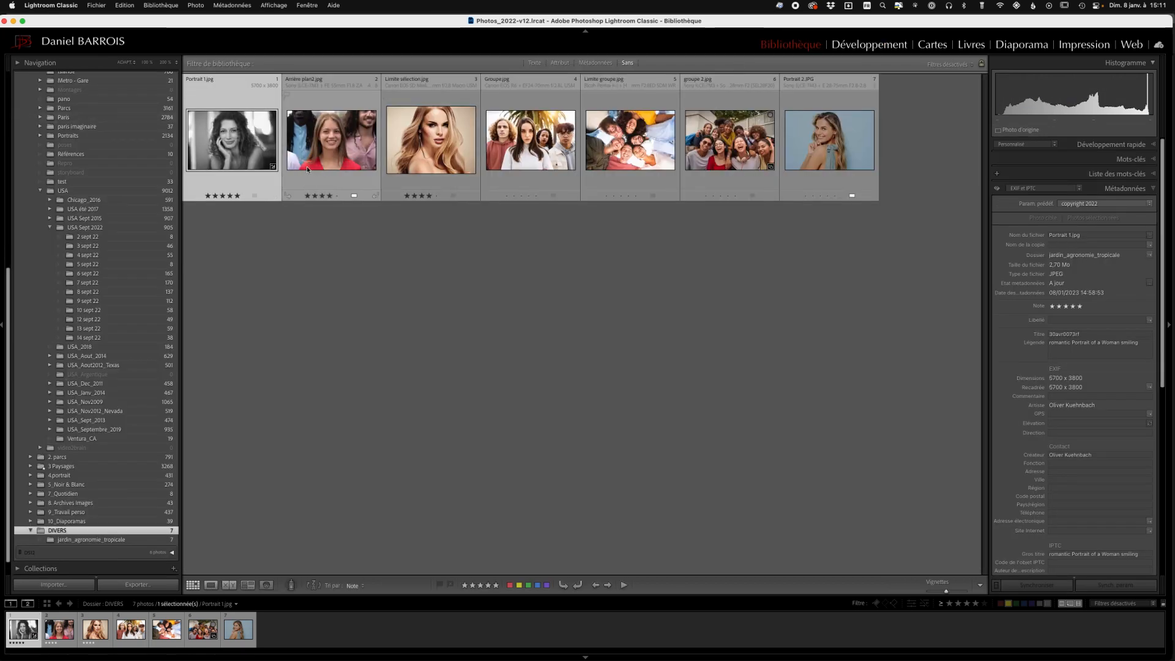
pyautogui.click(336, 142)
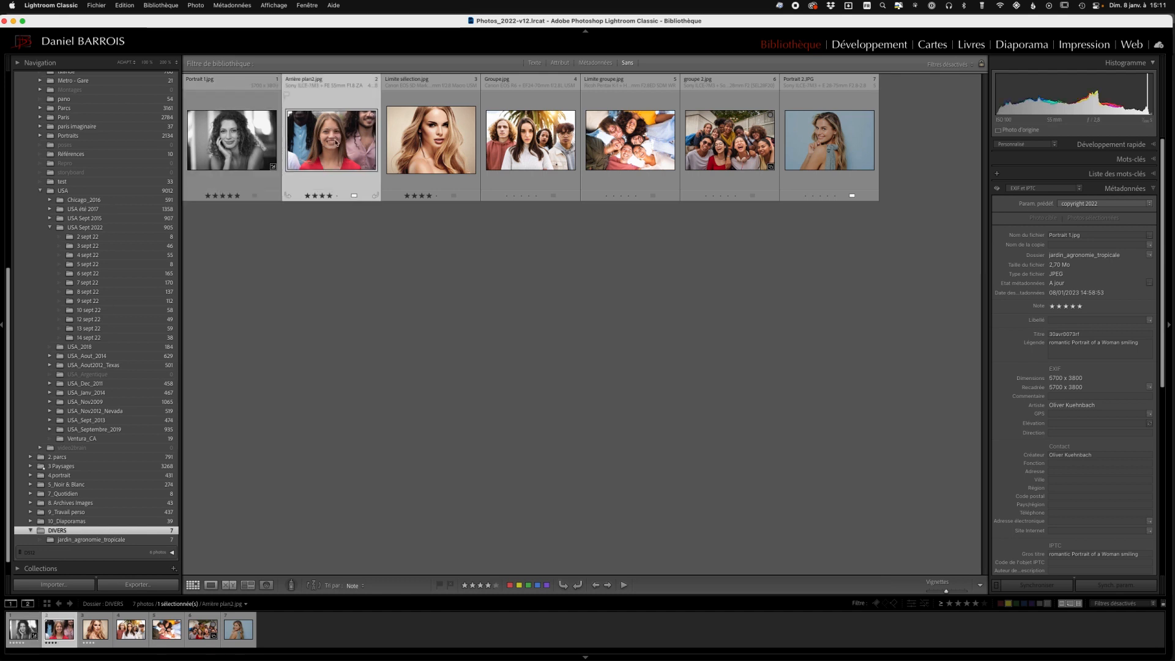
# Enable the catalogue setting that includes develop settings in the metadata of JPEG, TIFF, PNG and PSD files
pyautogui.click(60, 6)
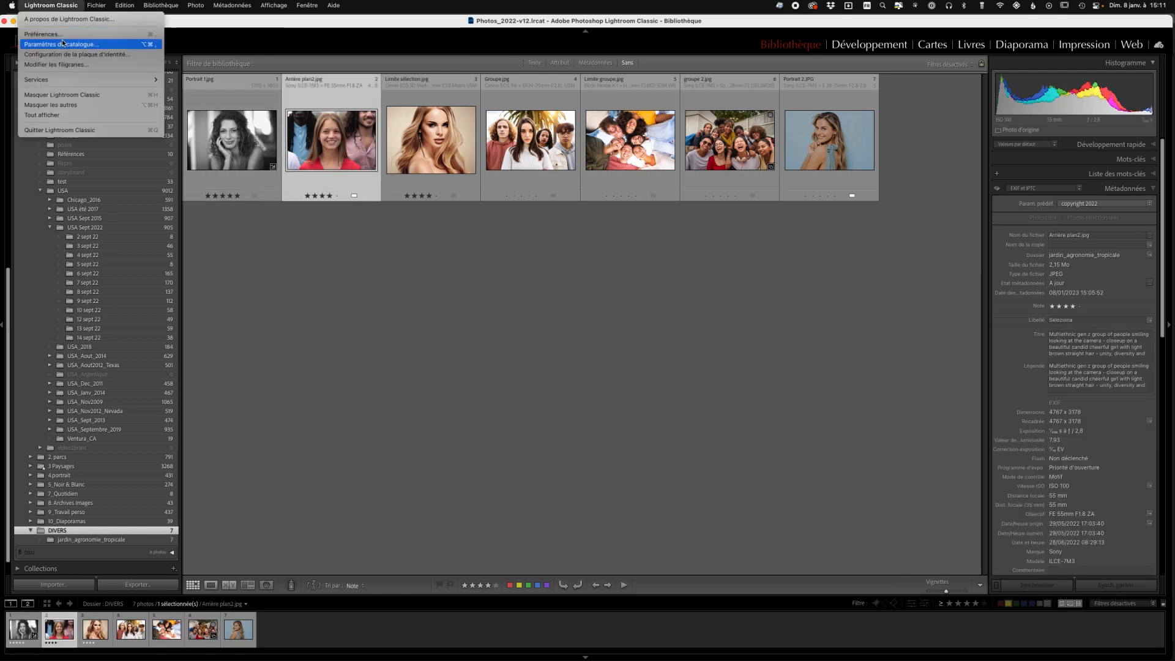
pyautogui.click(62, 42)
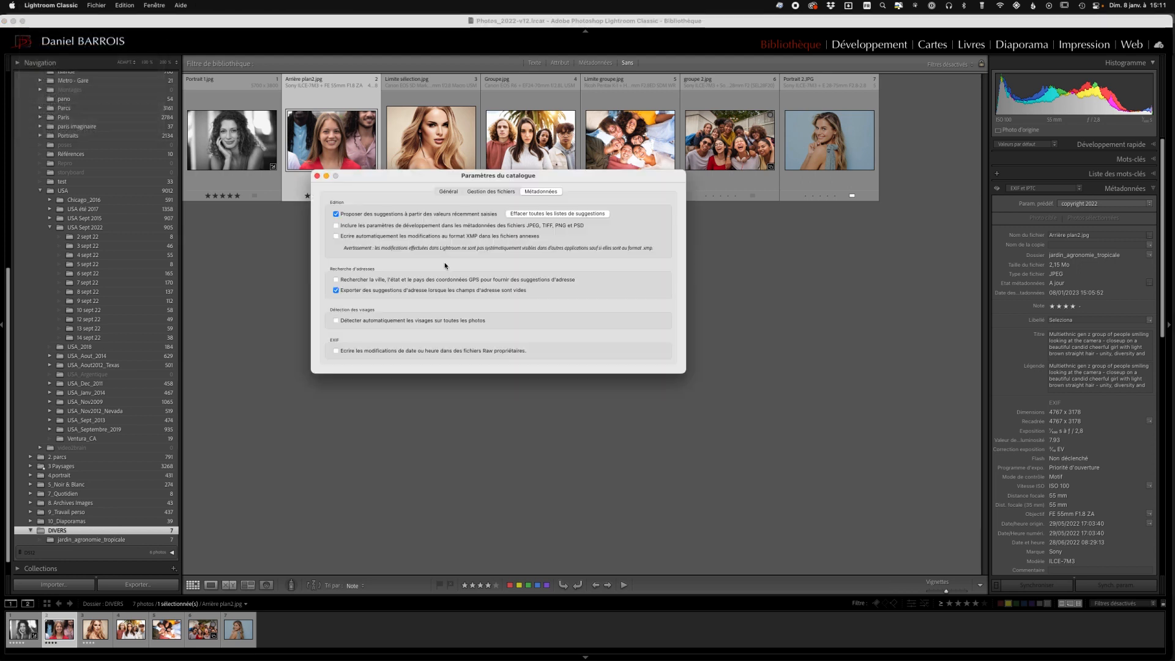
pyautogui.click(336, 225)
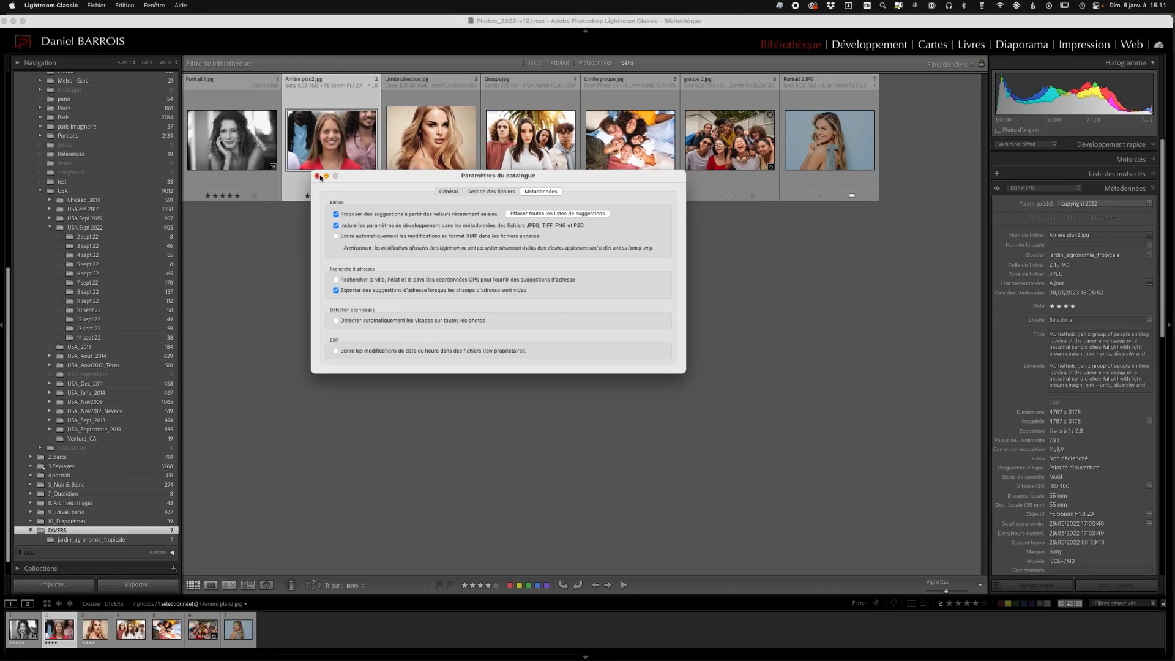
pyautogui.click(262, 155)
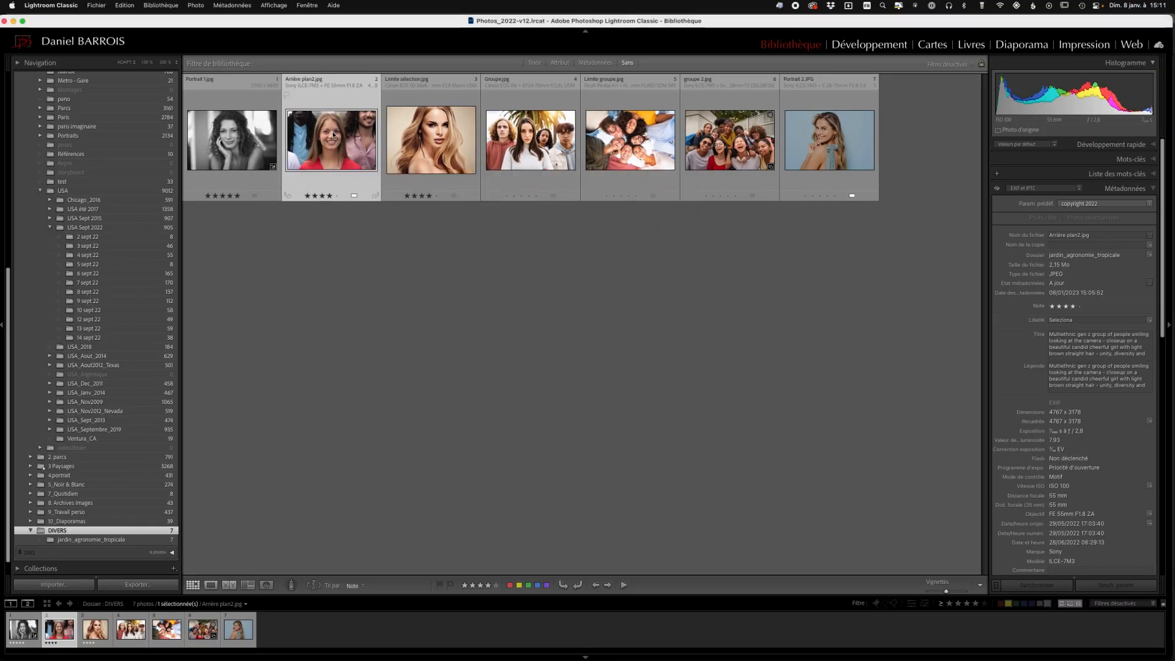
# Convert Arrière plan2.jpg to black and white in the Develop module
pyautogui.click(877, 47)
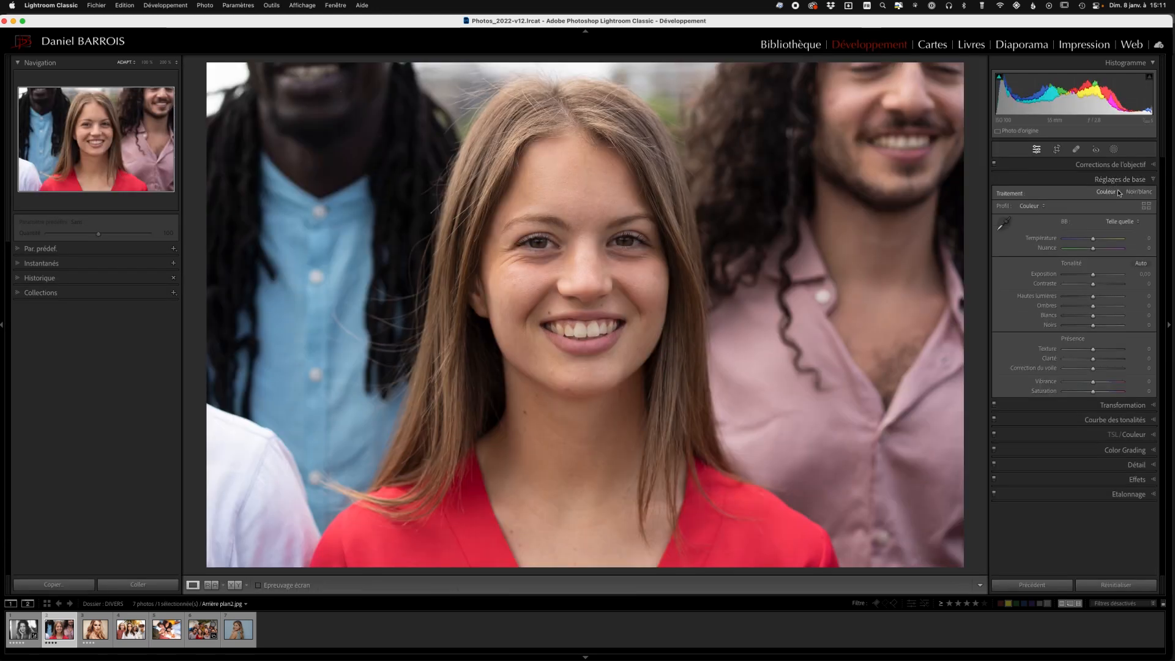
pyautogui.click(1140, 191)
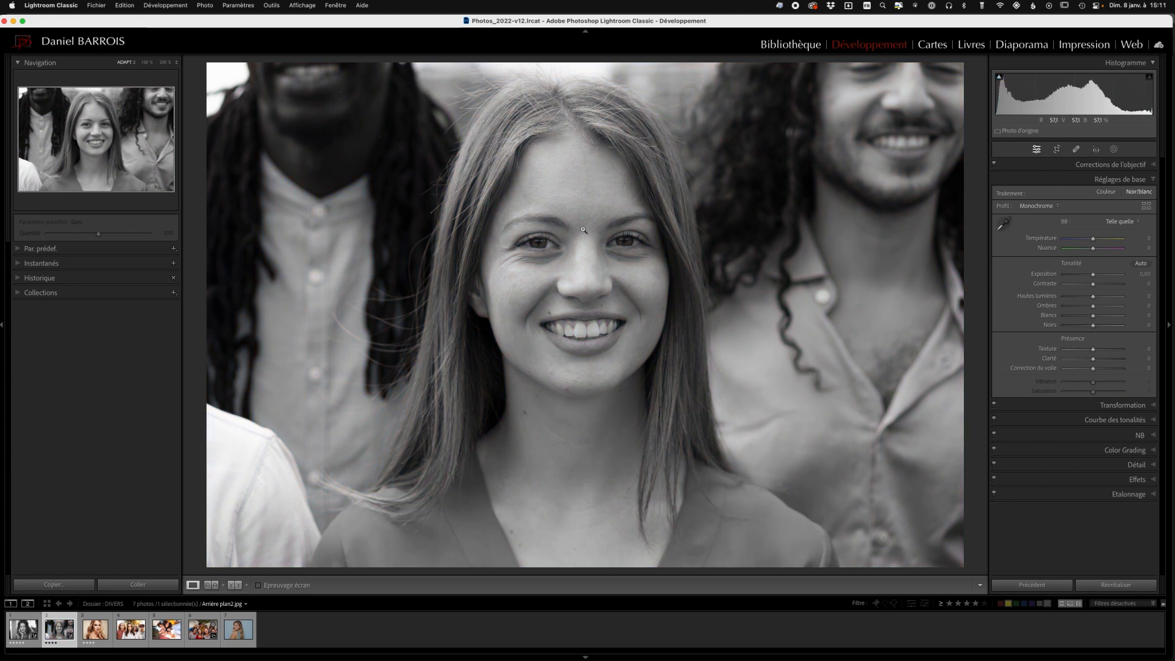
# Switch to Photoshop (Beta) and open Arrière plan2.jpg to check whether the black-and-white conversion carries over
pyautogui.hotkey('ctrl', 'Up')
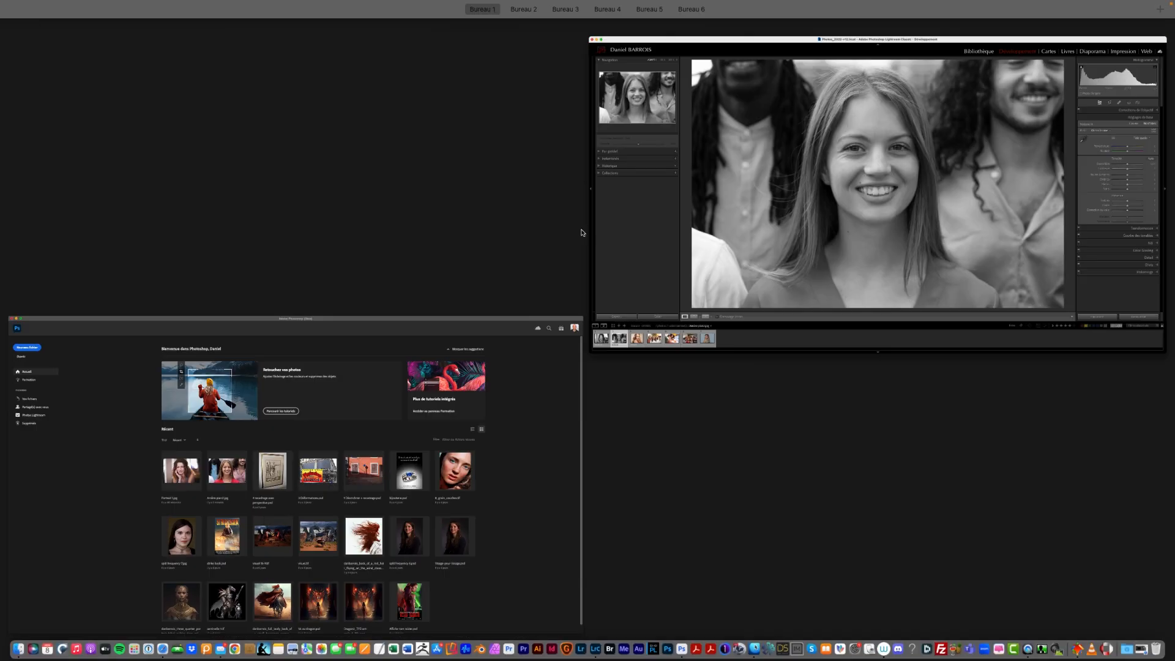
pyautogui.click(481, 351)
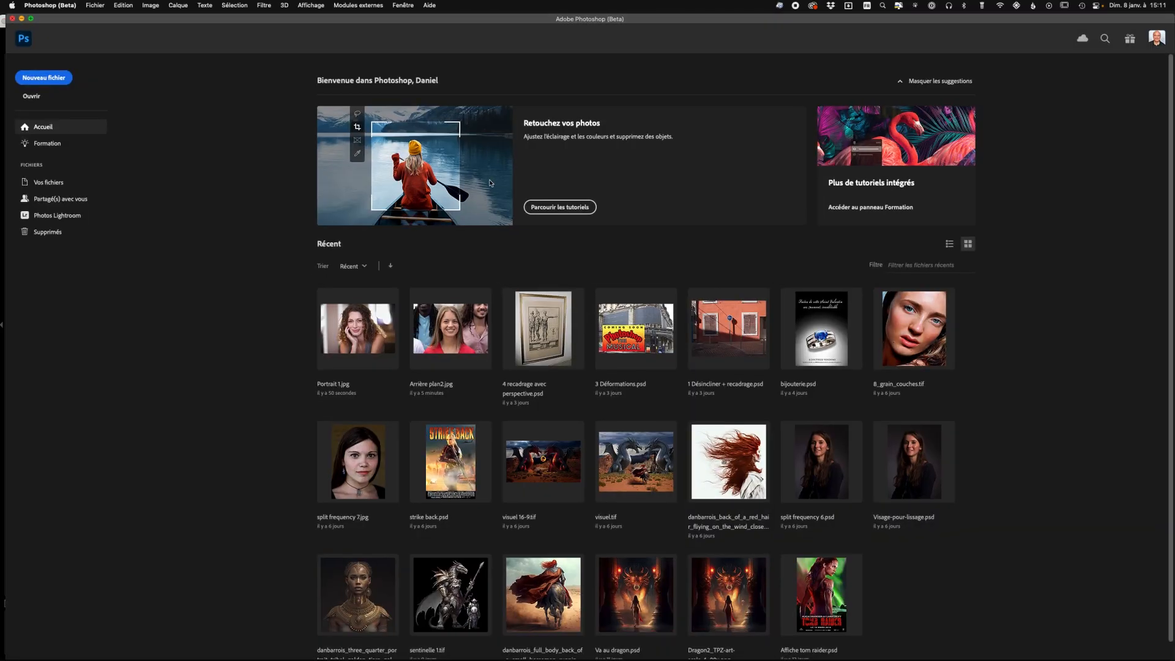
pyautogui.click(29, 99)
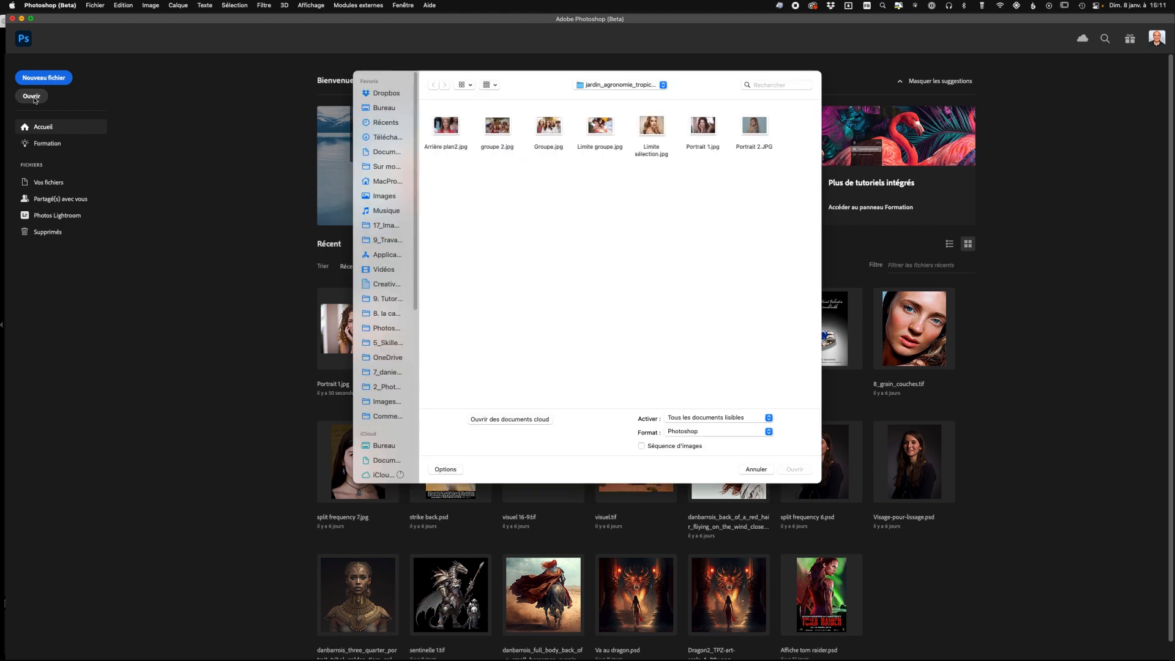
pyautogui.doubleClick(451, 130)
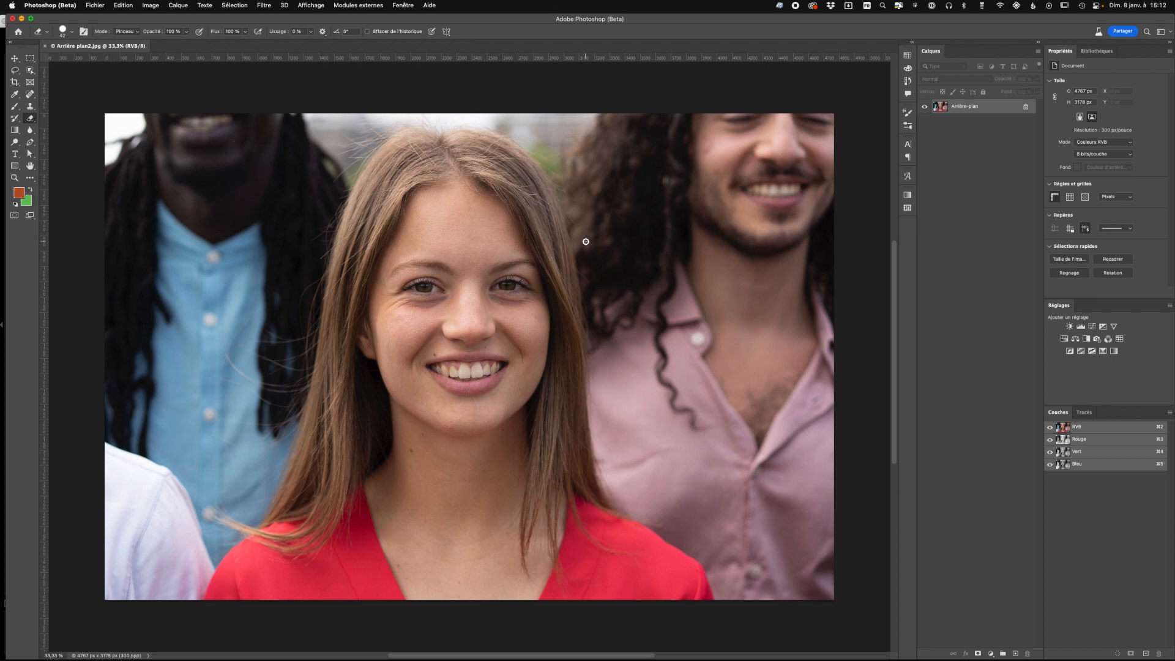
# Return to Lightroom Classic's Library and save the metadata of Arrière plan2.jpg to its file
pyautogui.hotkey('ctrl', 'Up')
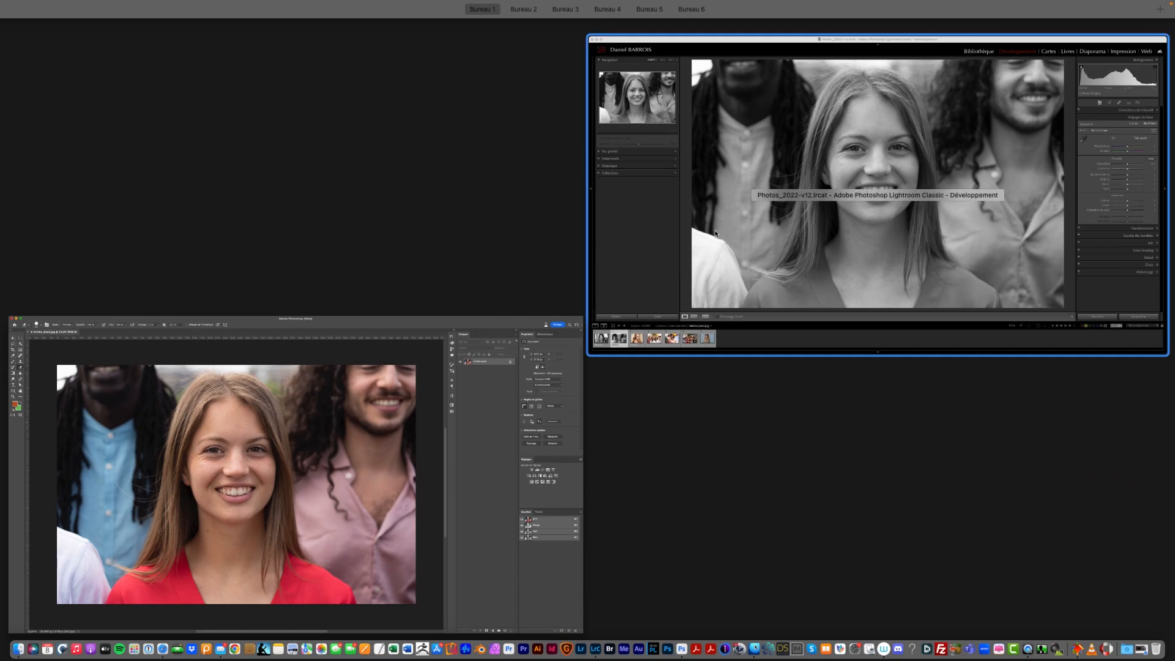
pyautogui.click(716, 234)
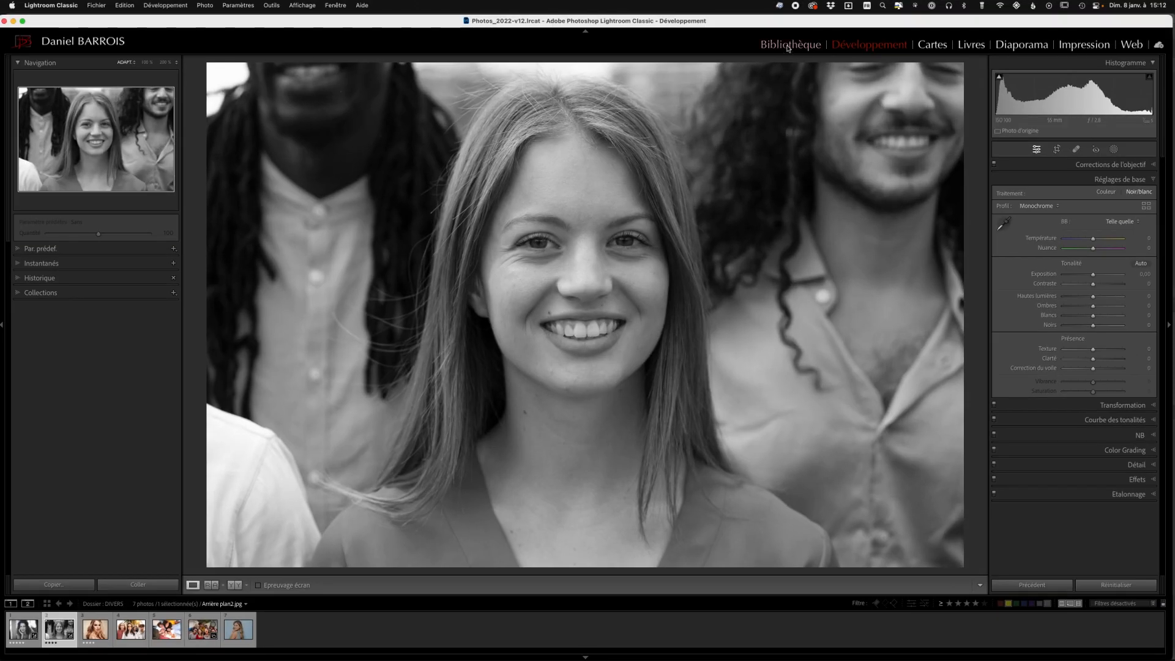
pyautogui.click(789, 46)
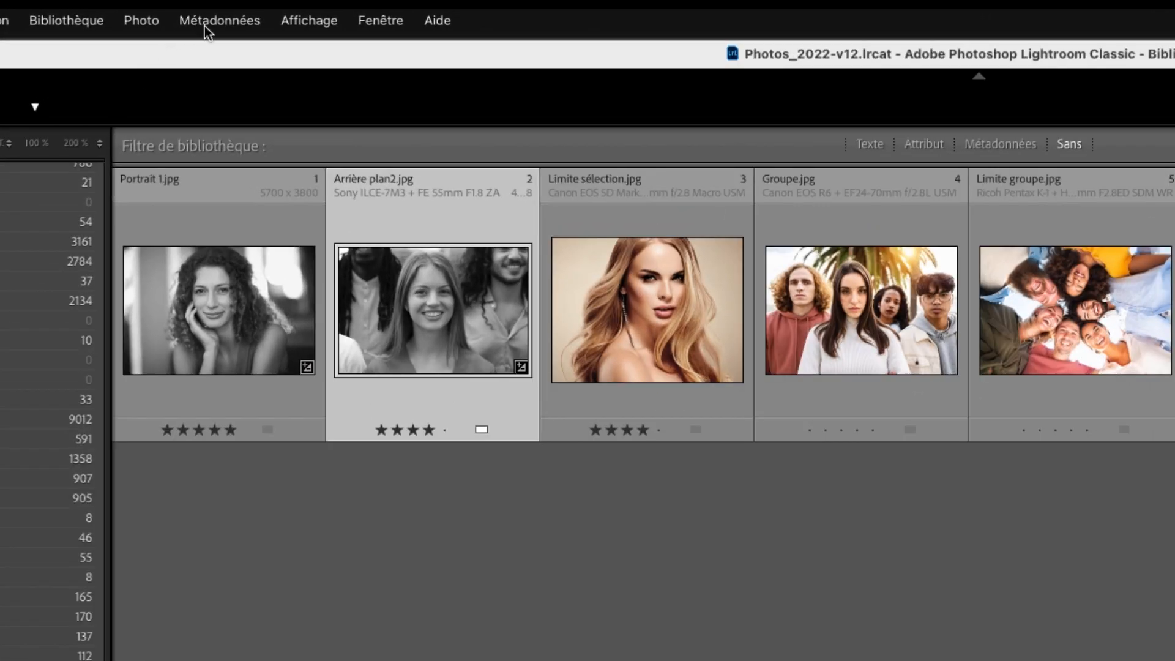
pyautogui.click(210, 25)
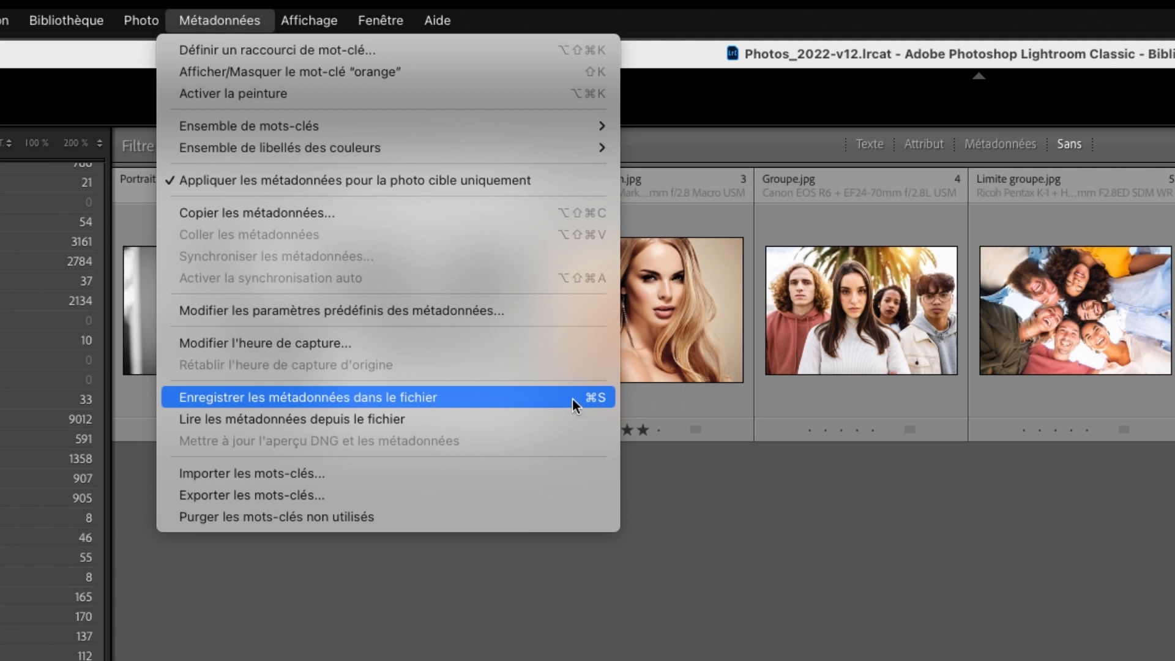
pyautogui.click(549, 398)
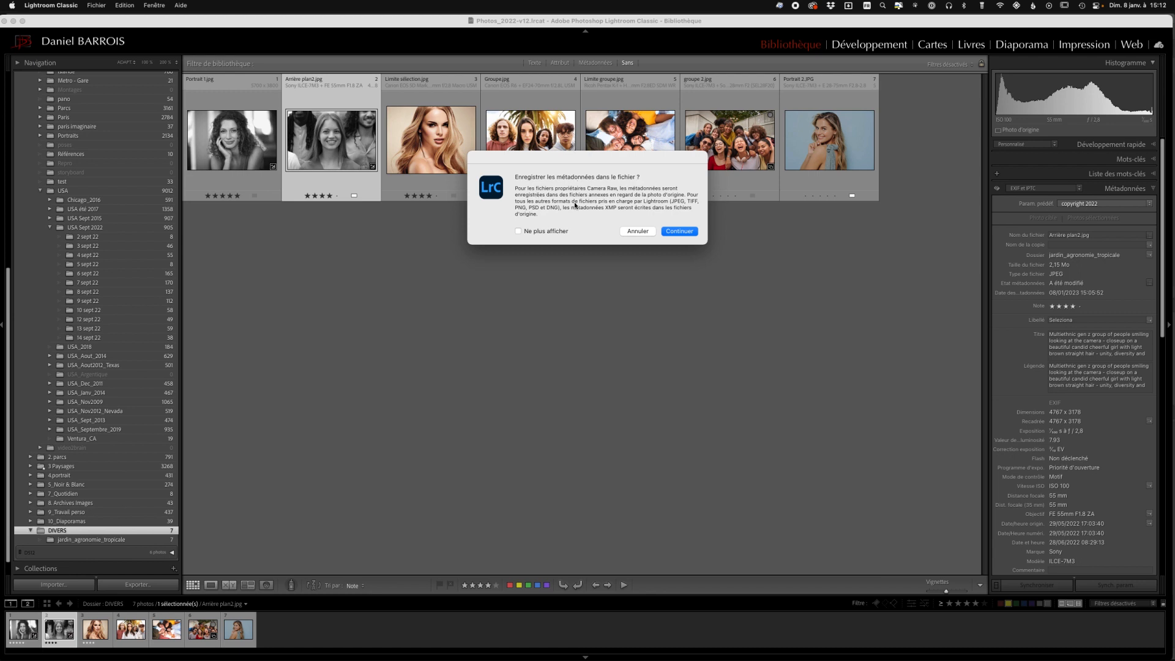
pyautogui.click(672, 233)
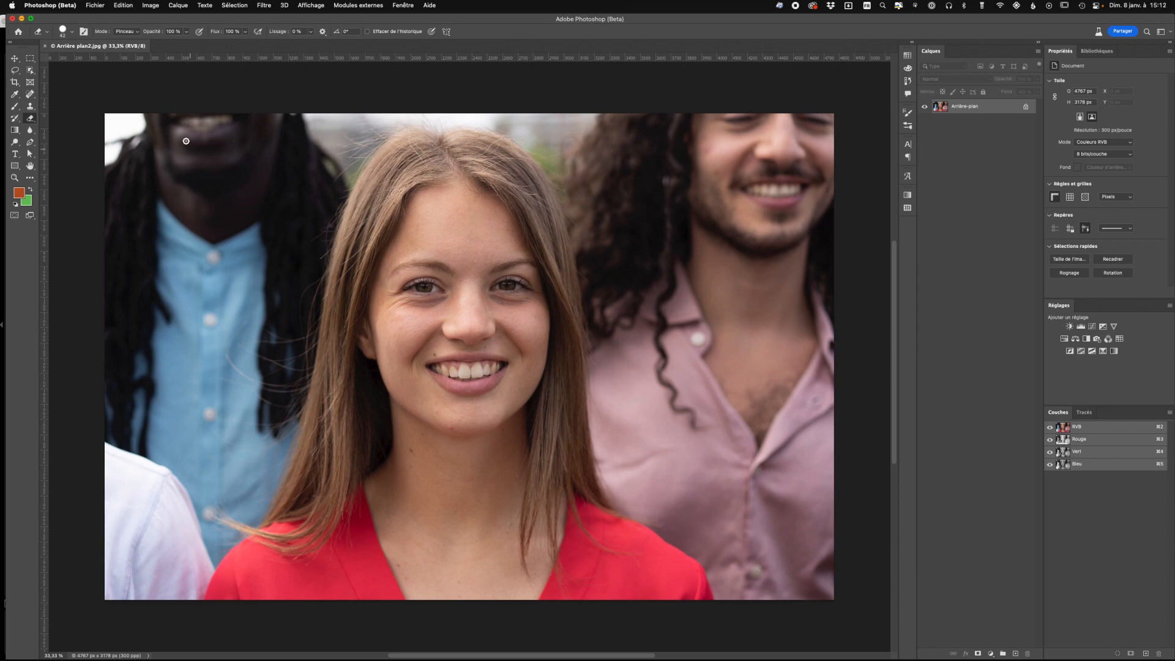
# Close the colour version of Arrière plan2.jpg and reopen the file through Camera Raw to check its black-and-white settings
pyautogui.click(44, 46)
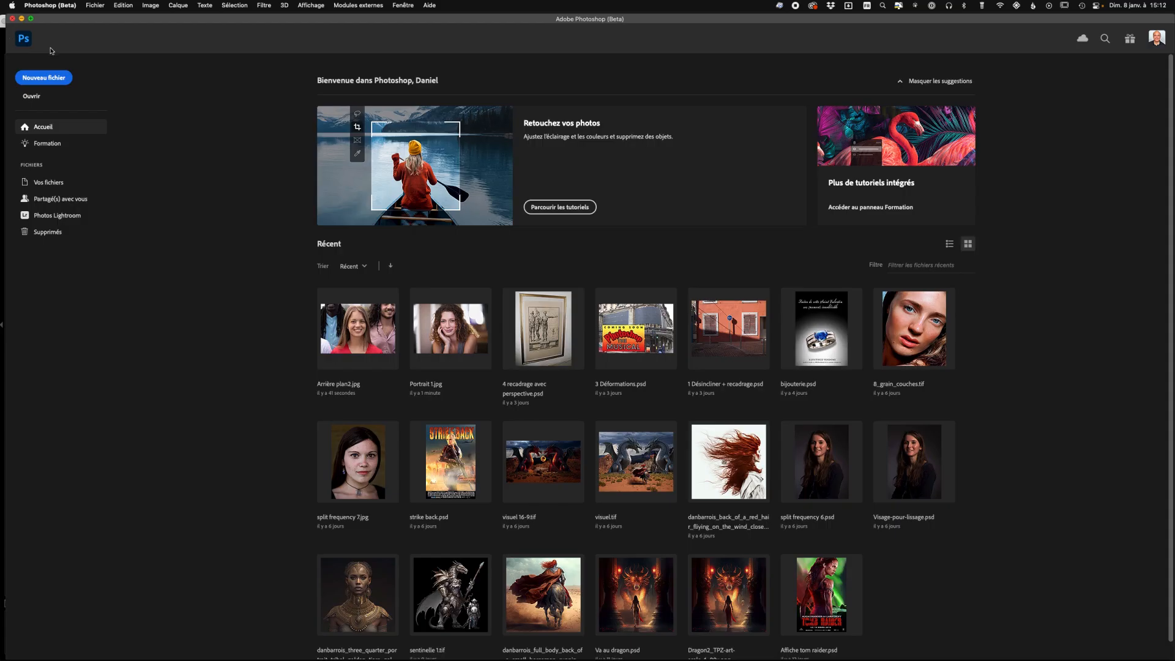
pyautogui.click(35, 98)
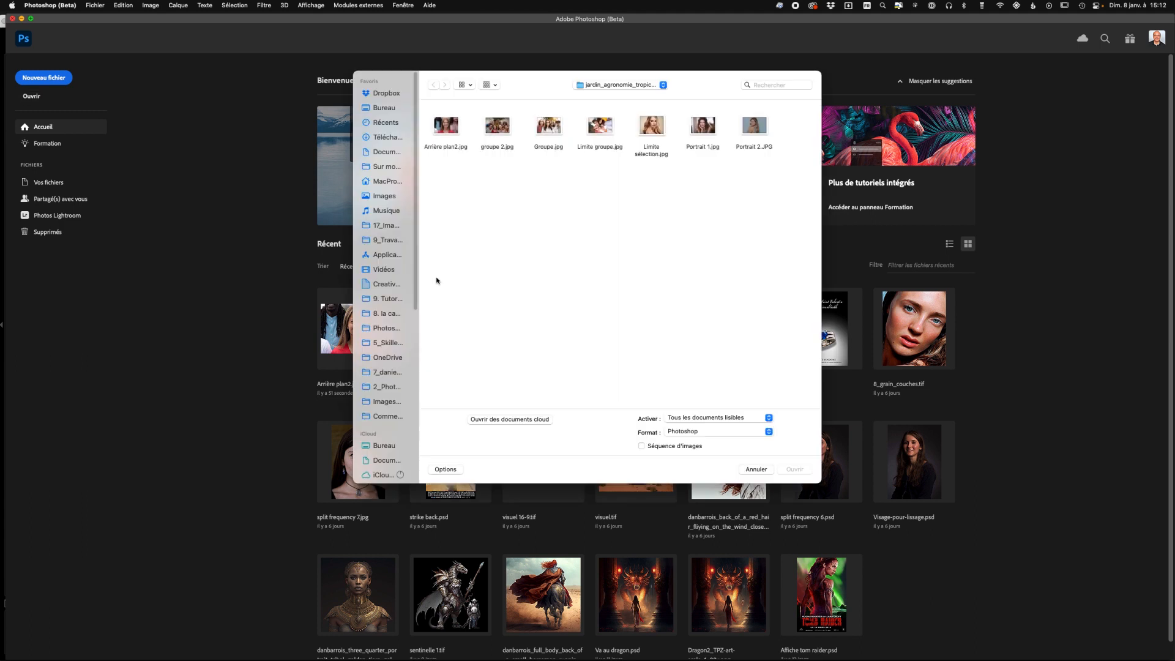
pyautogui.click(701, 130)
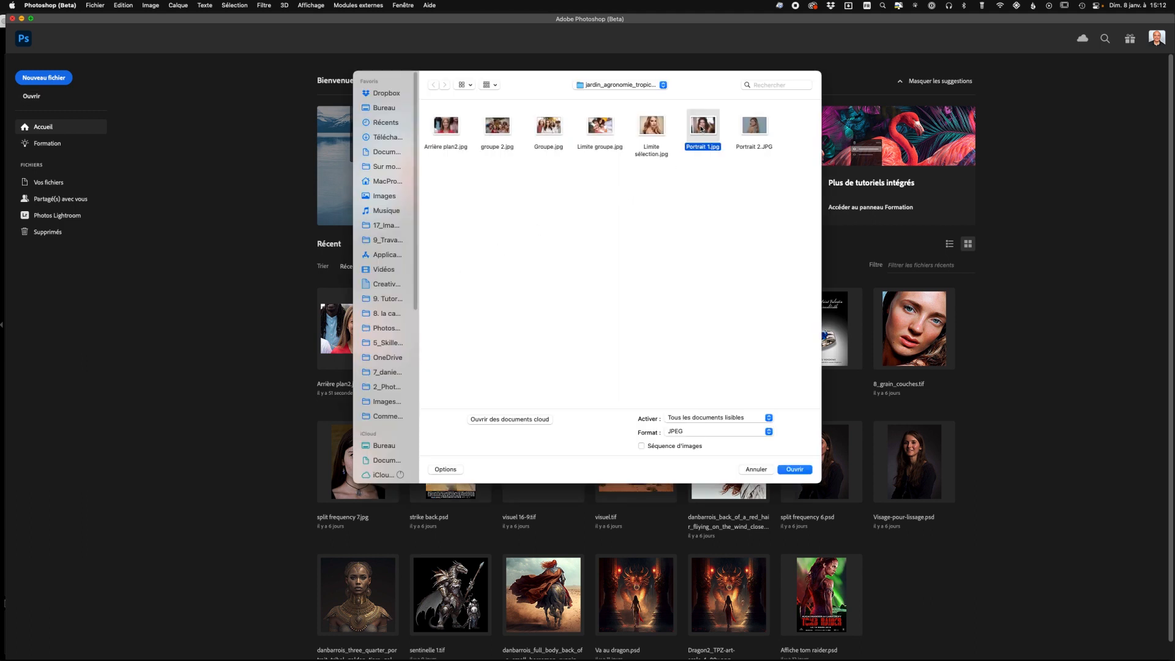
pyautogui.click(445, 127)
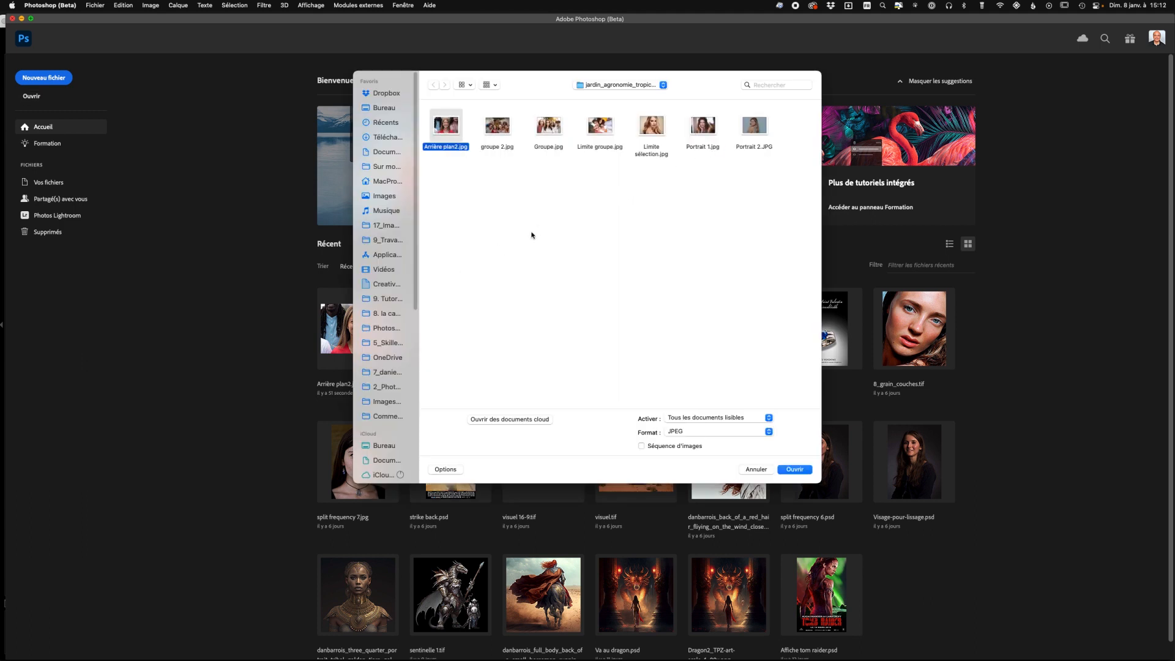
pyautogui.click(791, 470)
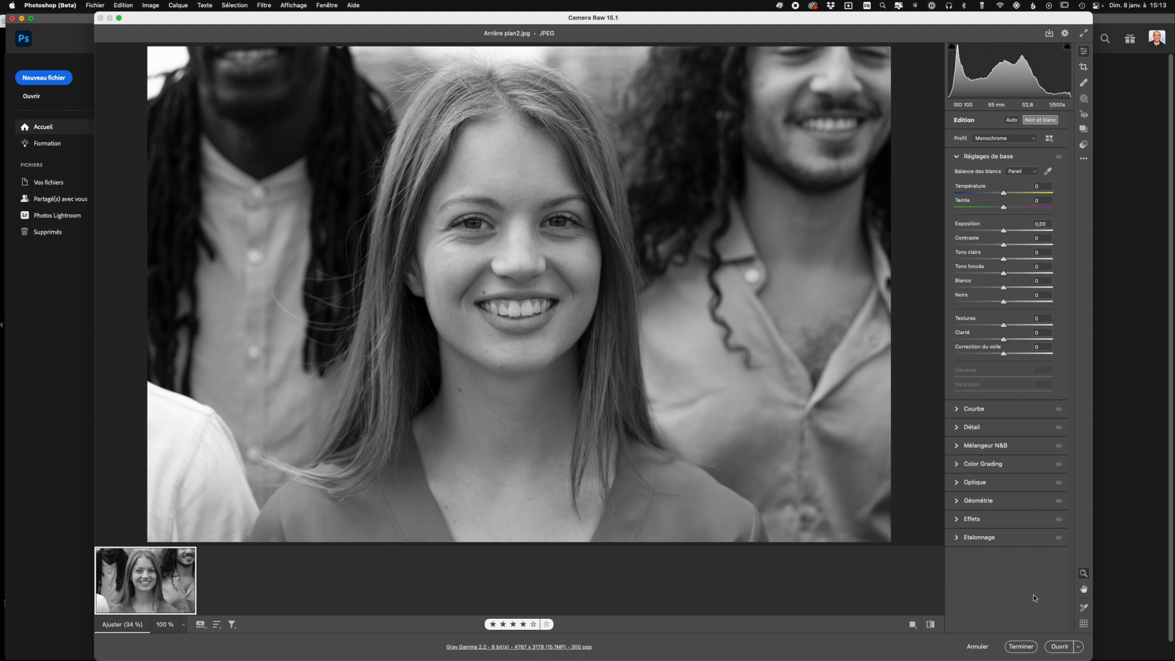
pyautogui.click(1058, 648)
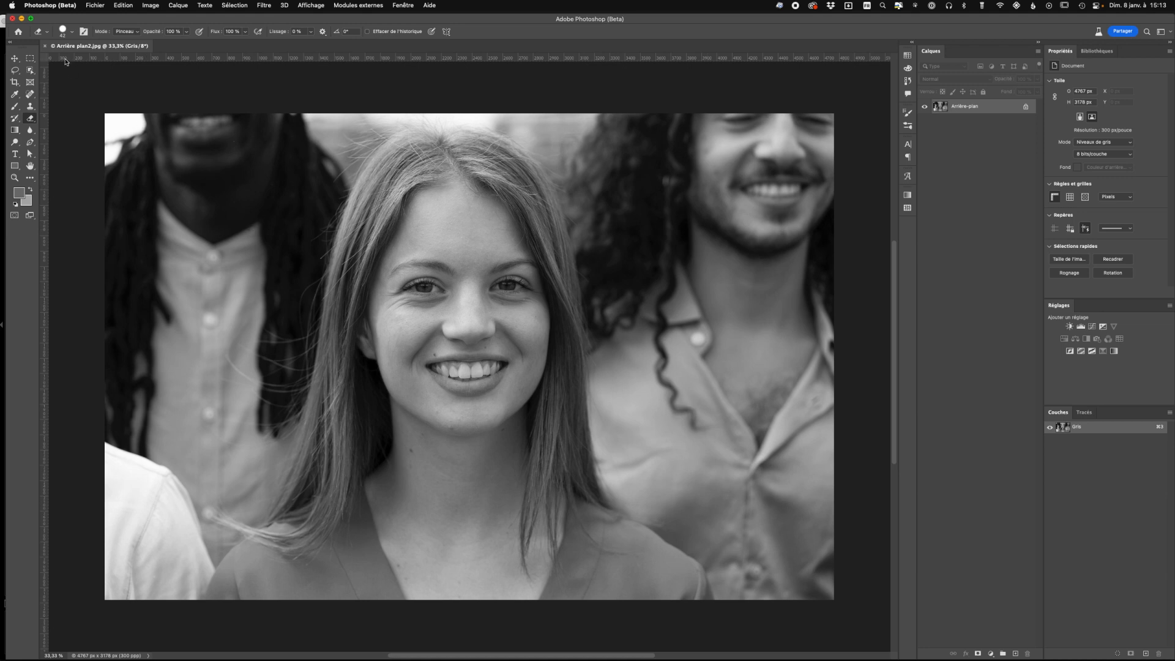
# Close Arrière plan2.jpg without saving the changes and switch back to Lightroom Classic
pyautogui.press('super+q')
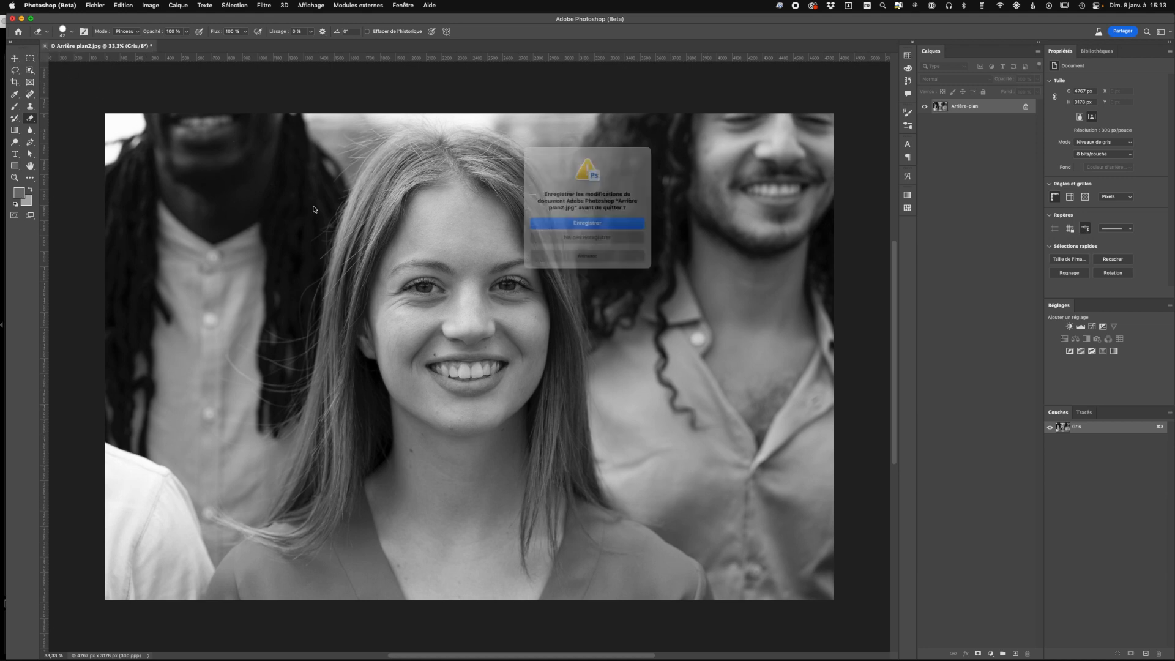
pyautogui.click(569, 240)
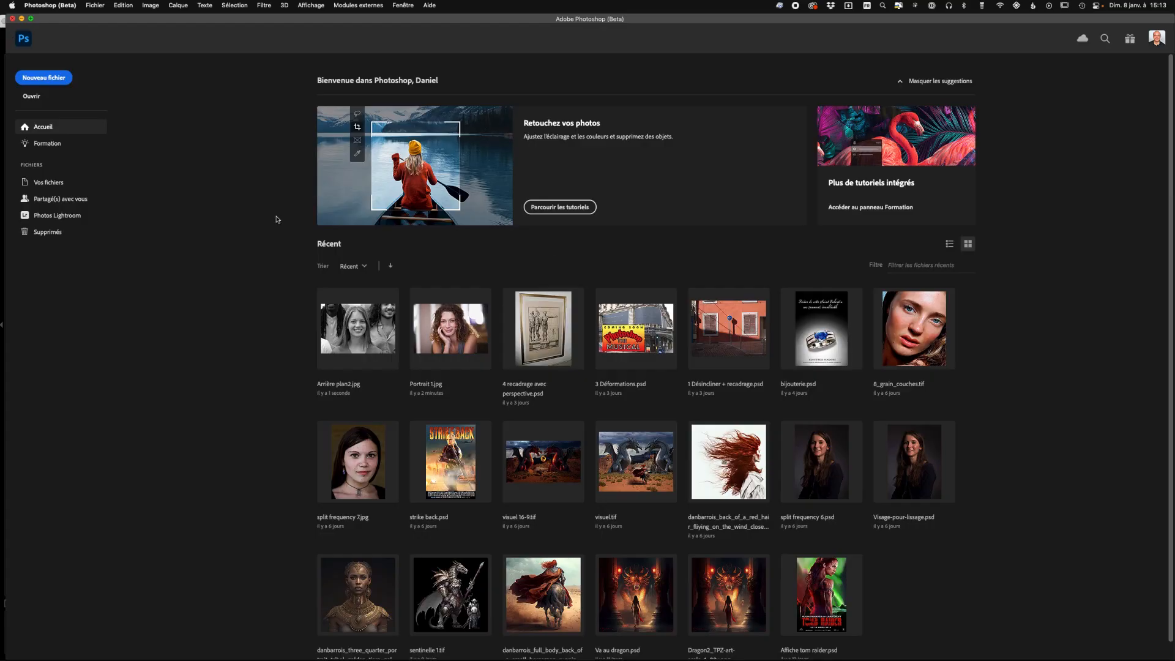
pyautogui.hotkey('ctrl', 'Up')
pyautogui.click(753, 232)
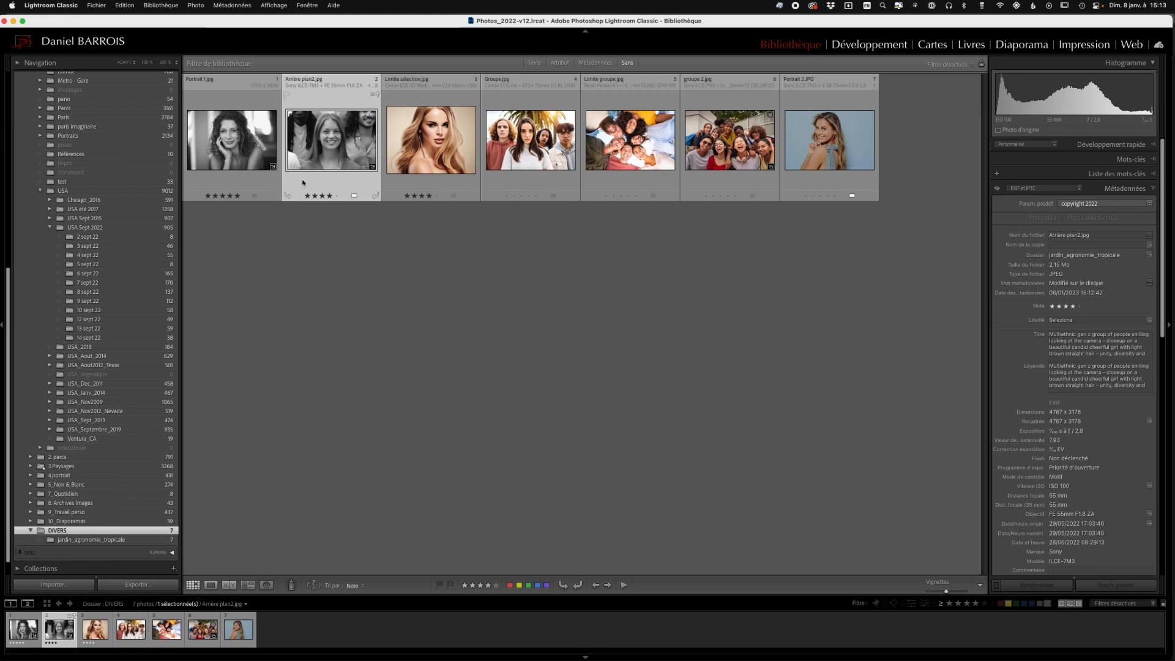
# Enable the unsaved-metadata icon on grid cells in the Library view options
pyautogui.click(246, 95)
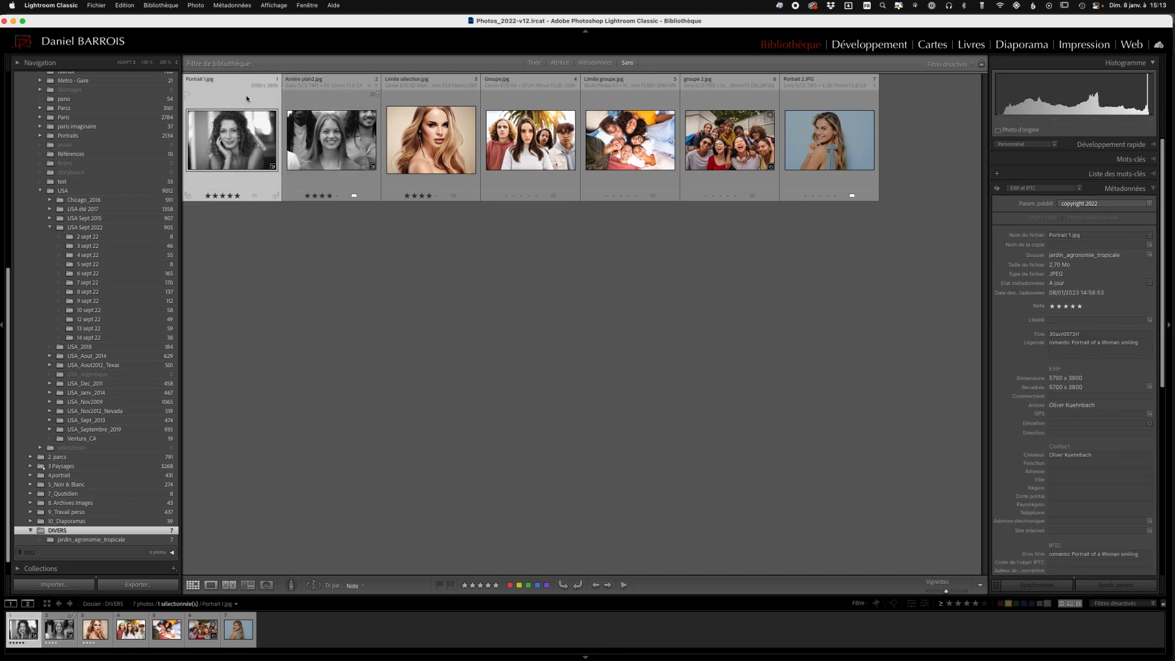
pyautogui.click(273, 6)
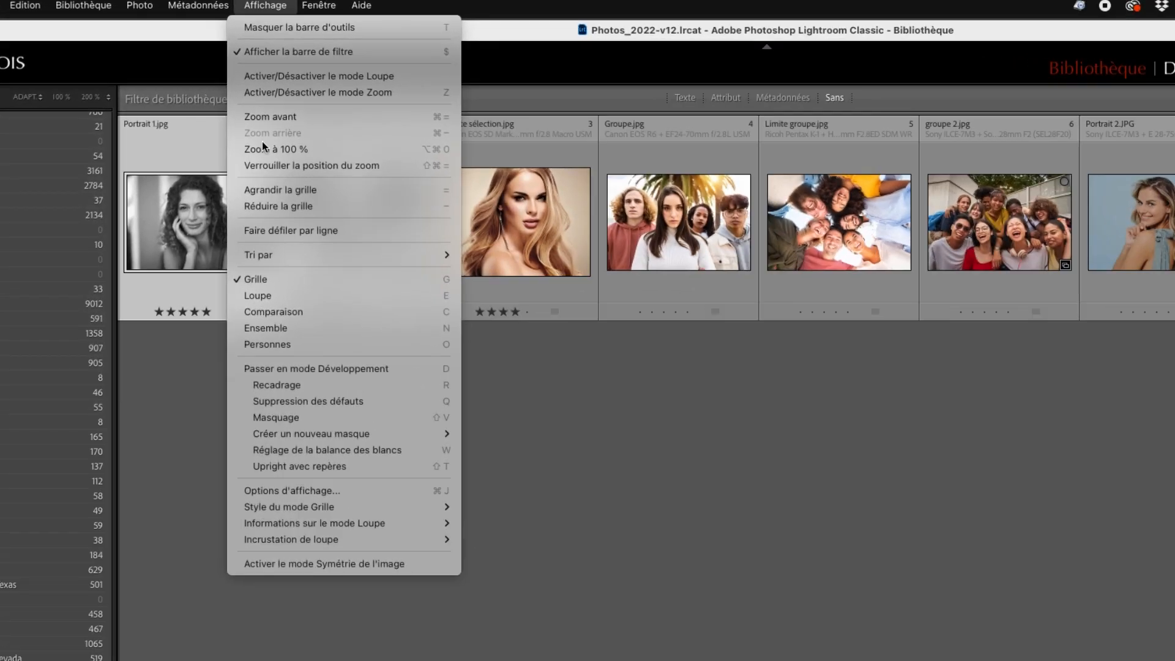
pyautogui.click(314, 490)
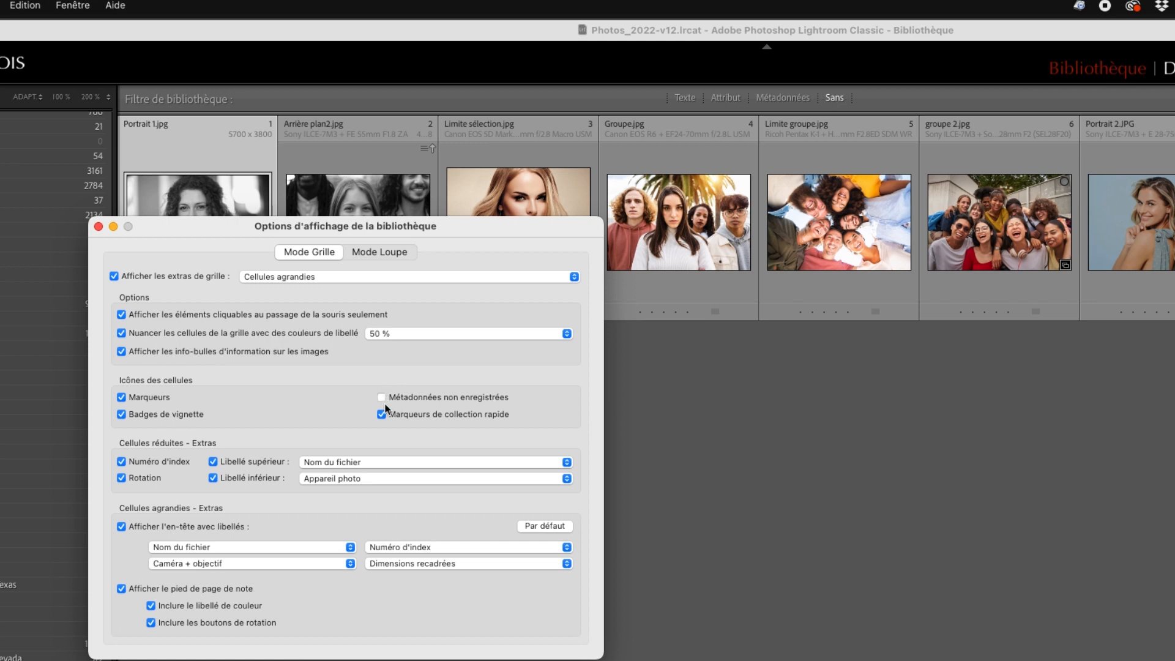
pyautogui.click(382, 397)
pyautogui.click(99, 226)
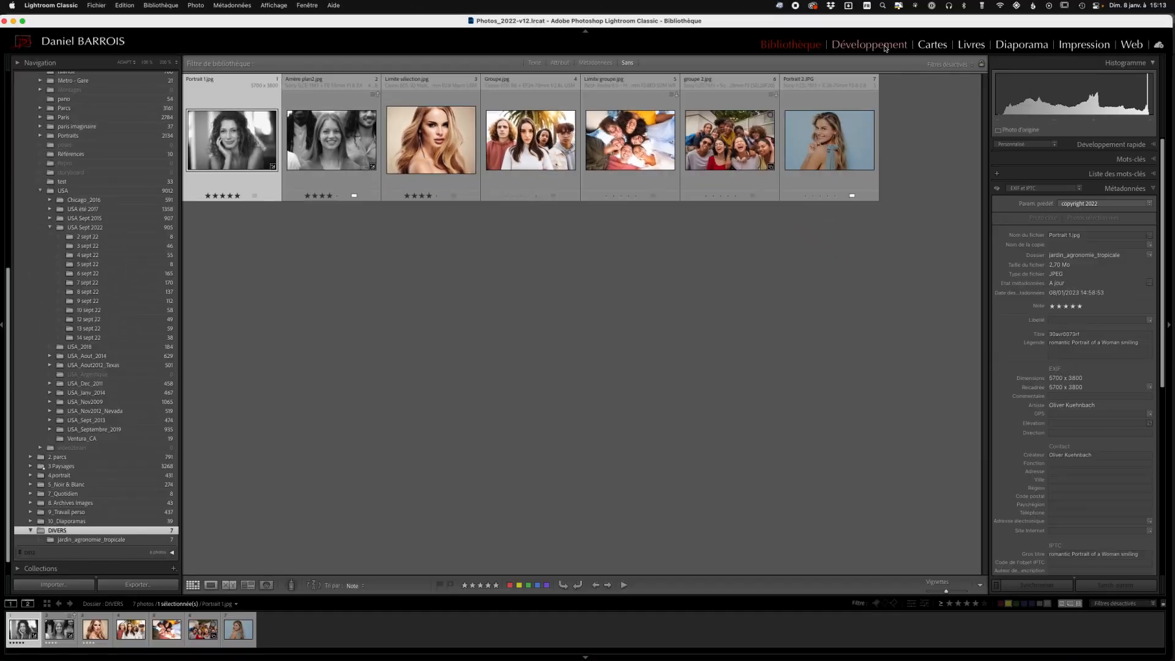
# Switch Portrait 1.jpg to colour treatment in the Develop module and set its tint to +100
pyautogui.click(869, 45)
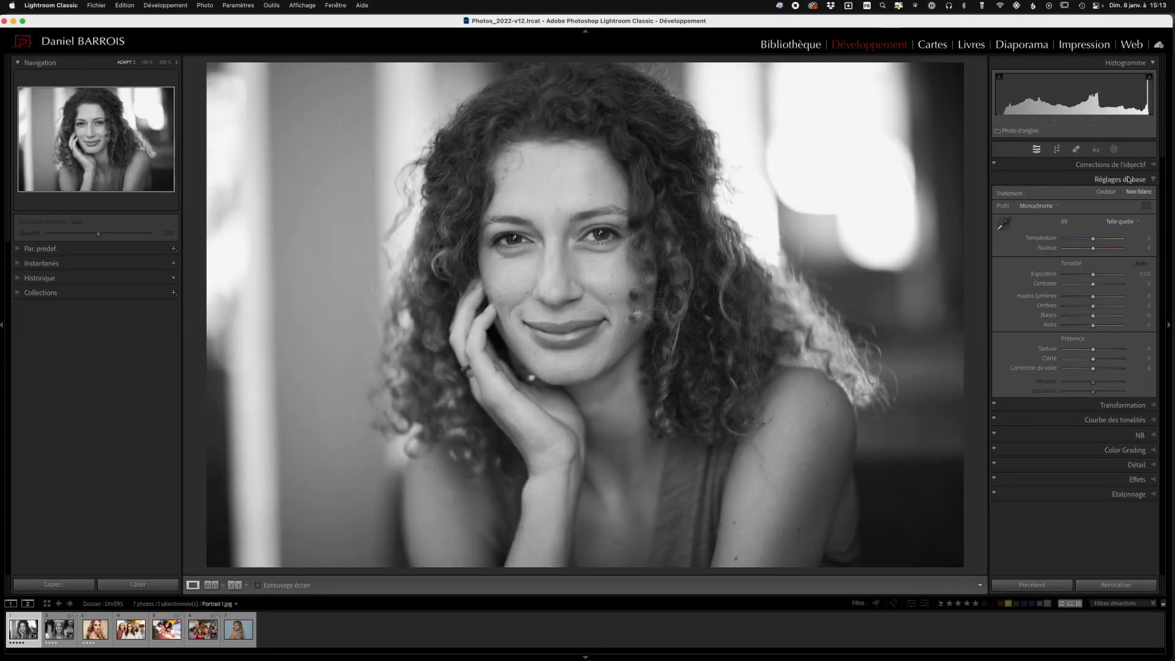
pyautogui.click(1111, 195)
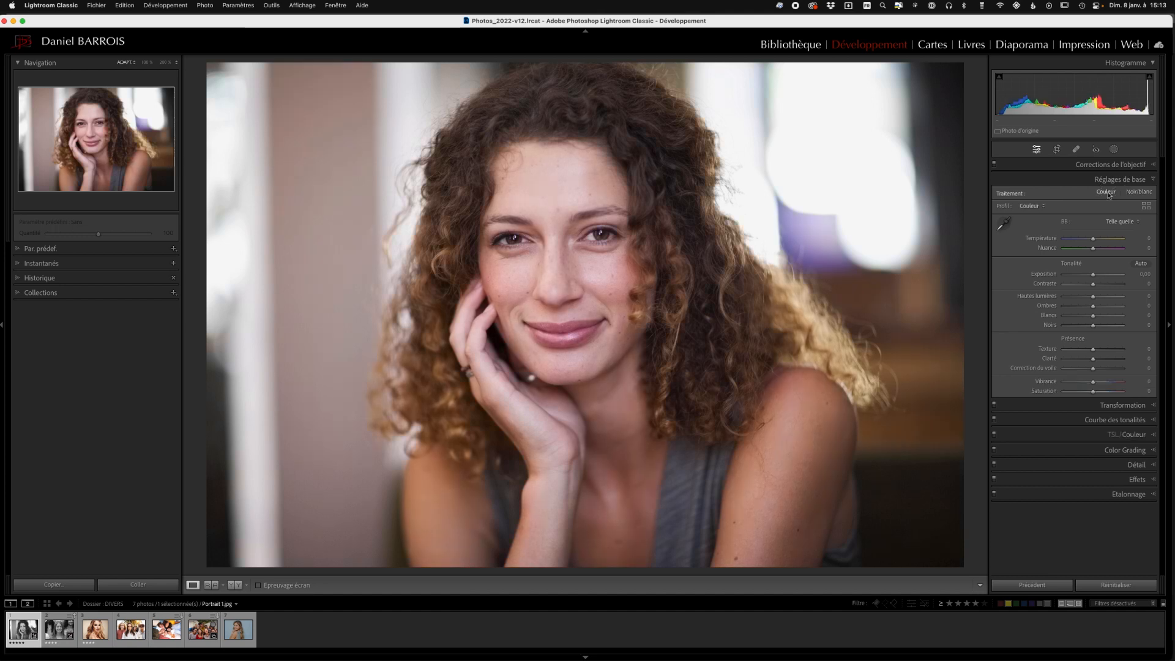
pyautogui.moveTo(1094, 248); pyautogui.dragTo(1127, 248)
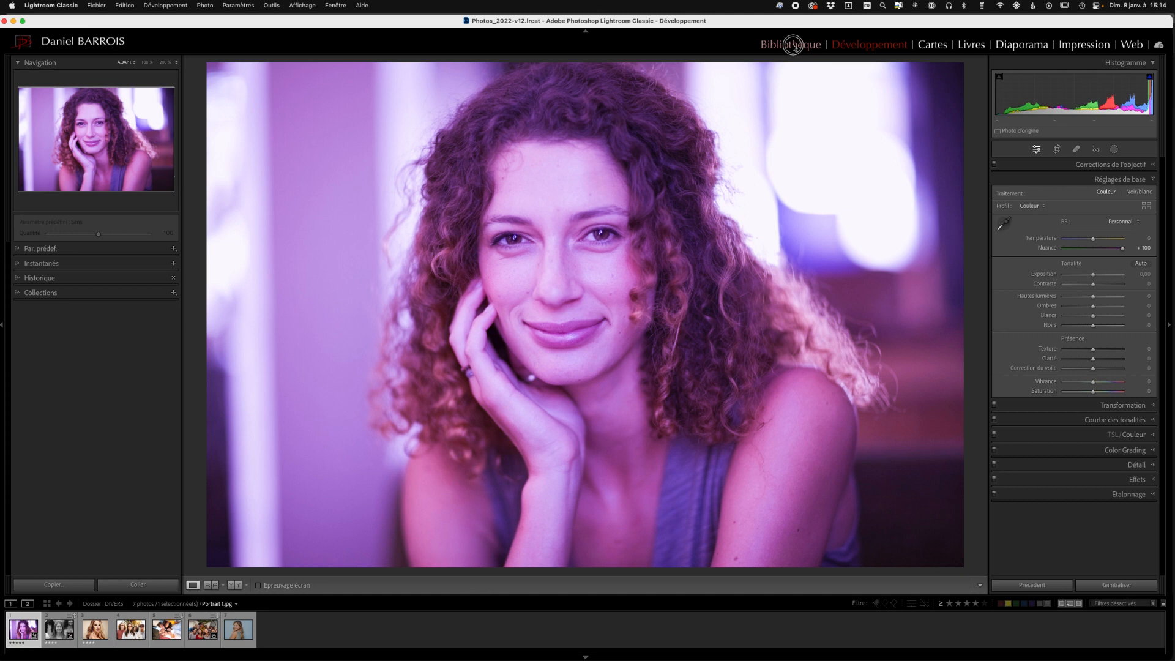
# Return to the Library and save the modified metadata of Portrait 1.jpg to disk
pyautogui.click(794, 45)
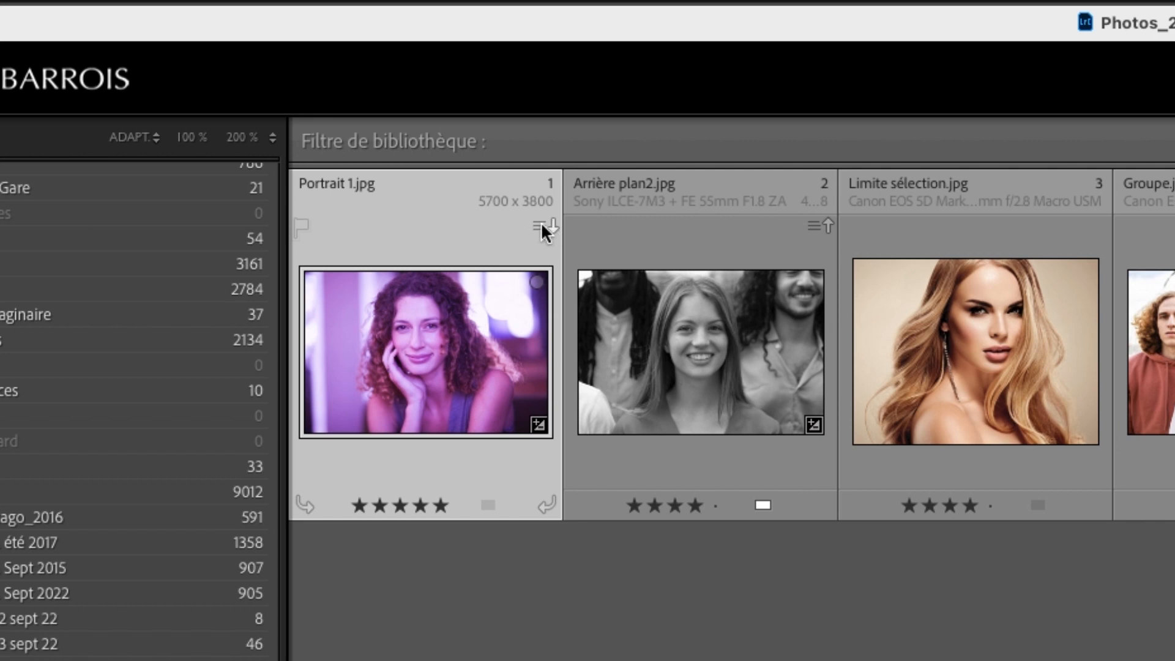
pyautogui.click(542, 224)
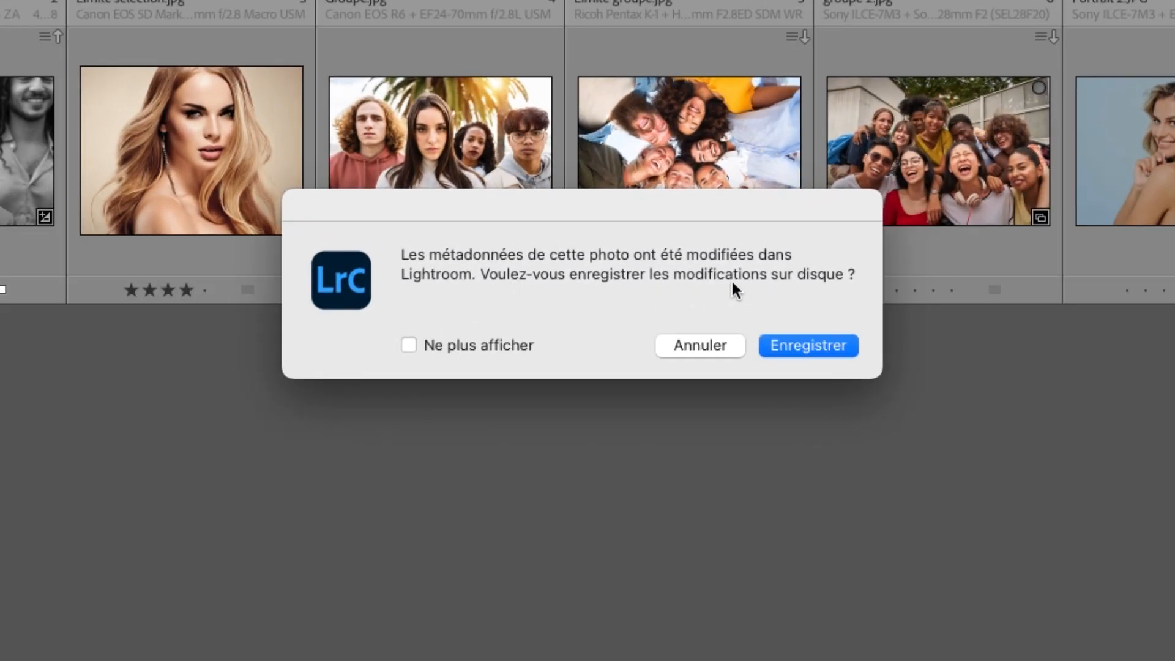
pyautogui.click(807, 346)
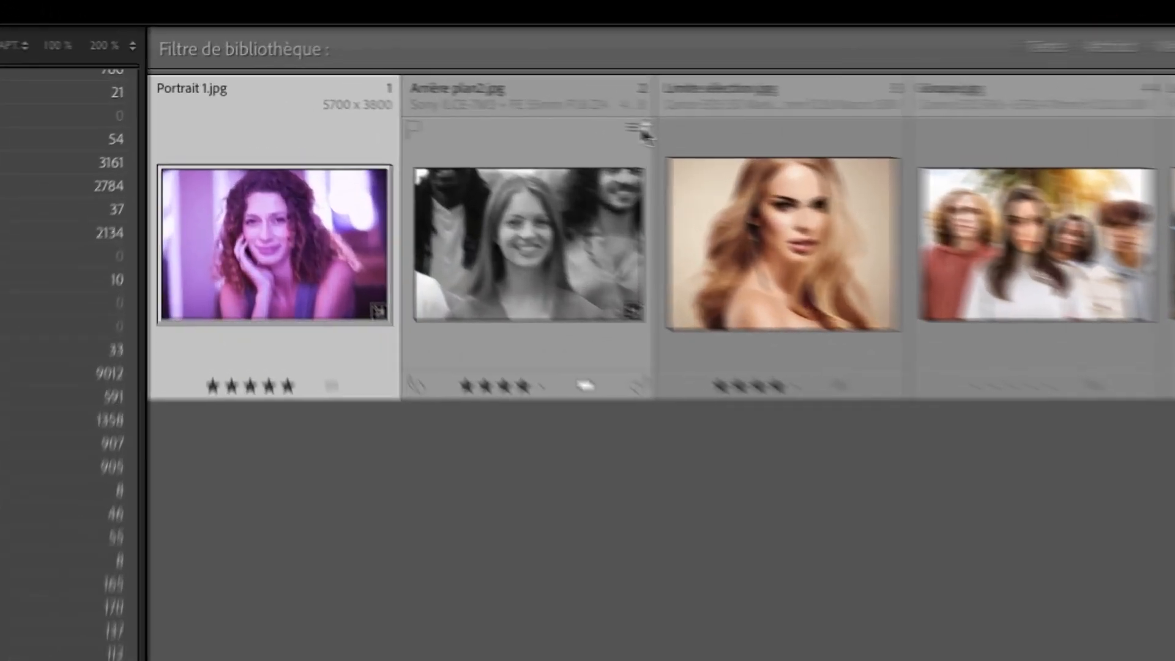
# Resolve the metadata conflict on Arrière plan2.jpg by importing the settings from disk
pyautogui.moveTo(642, 128)
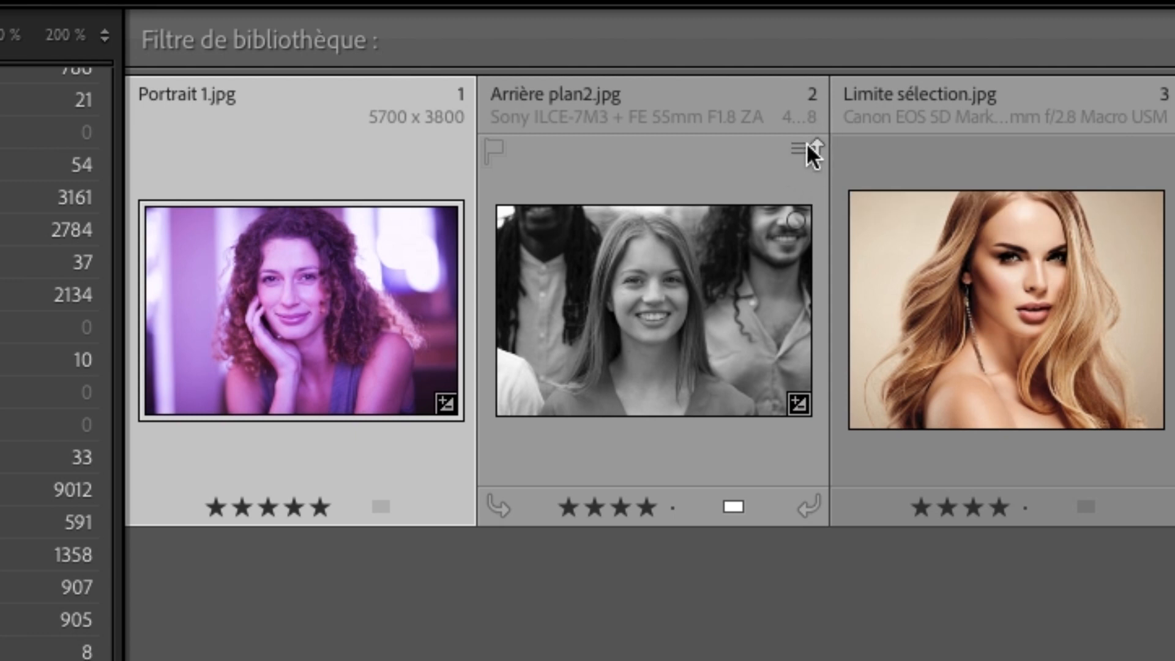
pyautogui.moveTo(807, 142)
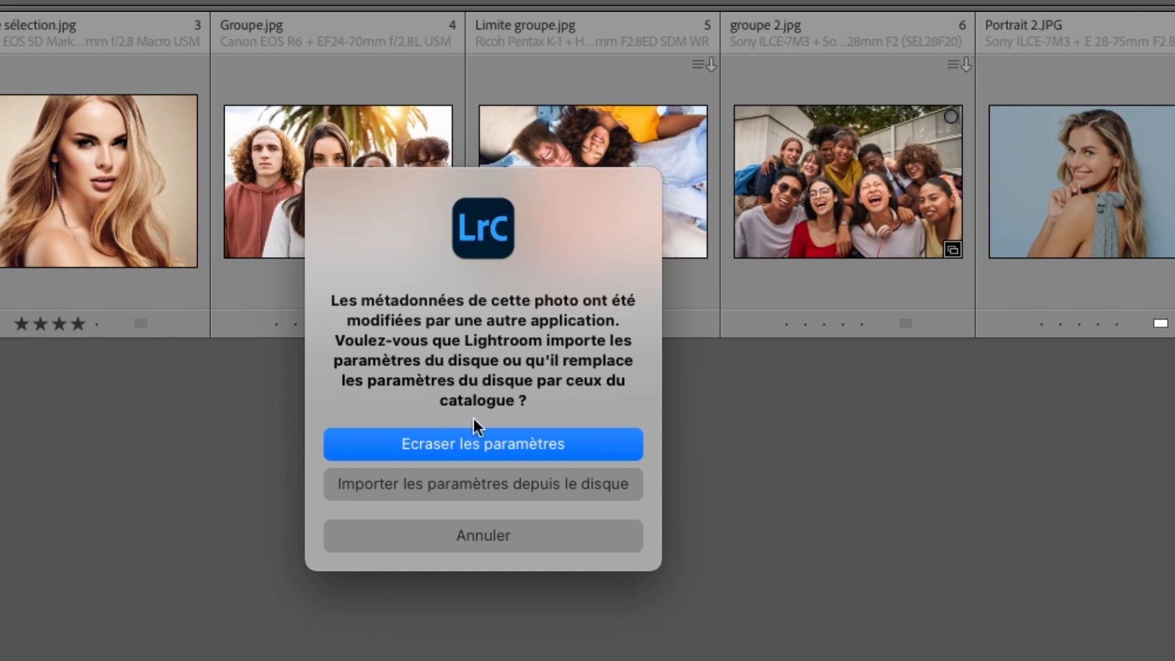
pyautogui.click(490, 484)
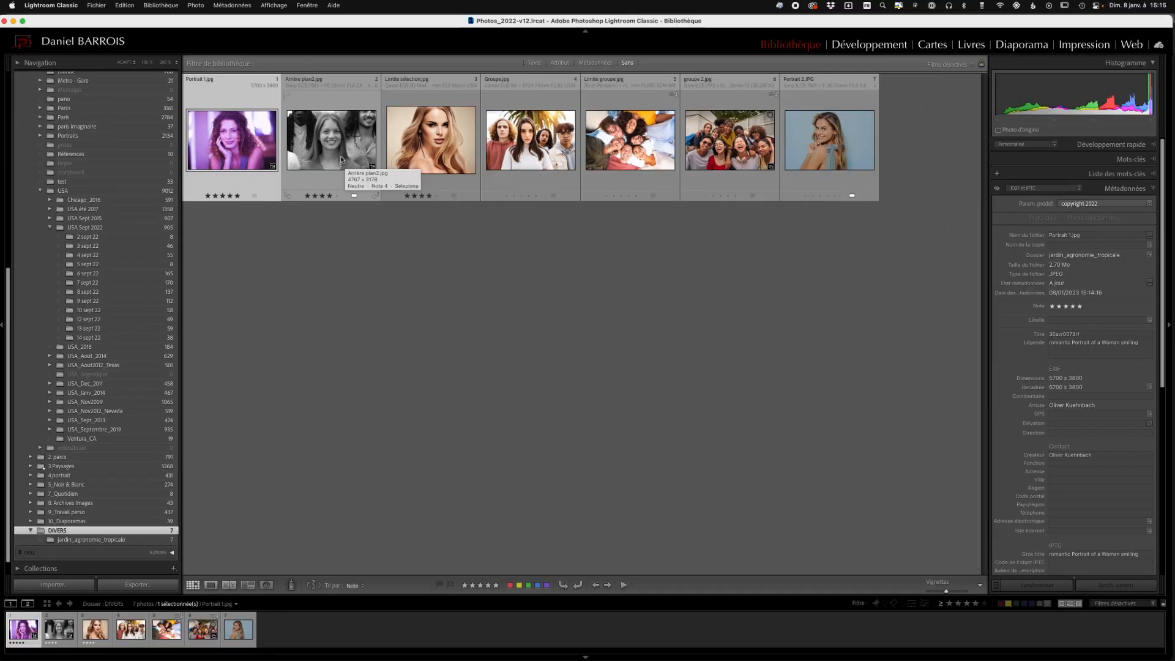
# Switch to Photoshop (Beta) and open Portrait 1.jpg through Camera Raw to check that its tint setting carries over
pyautogui.hotkey('ctrl', 'Up')
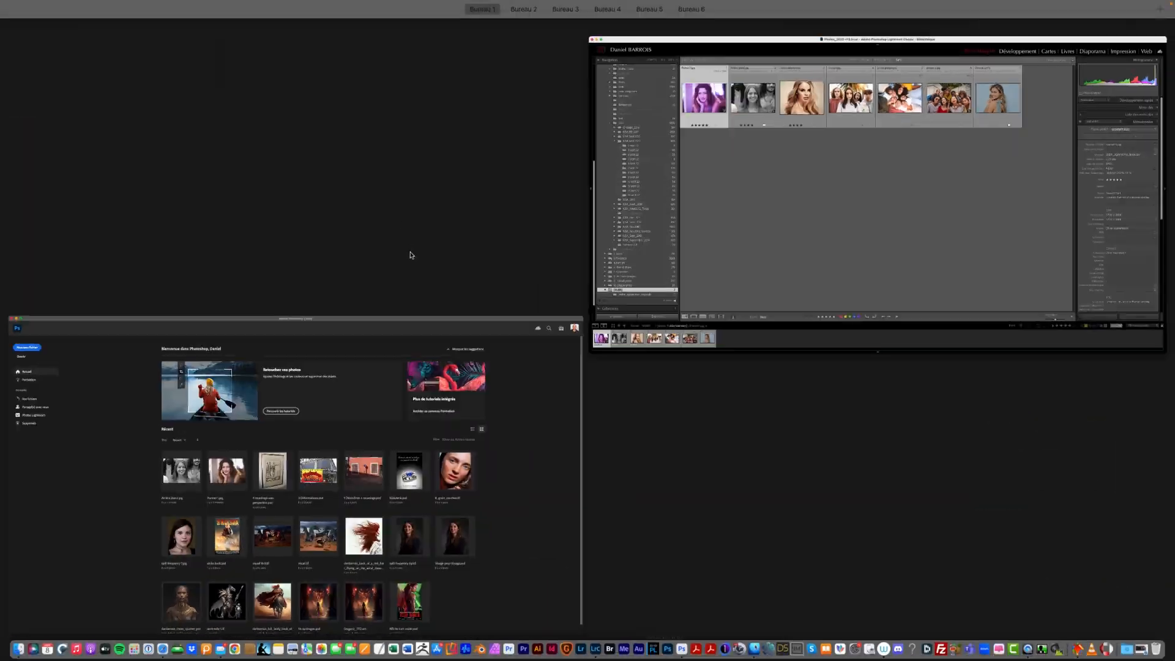
pyautogui.click(388, 386)
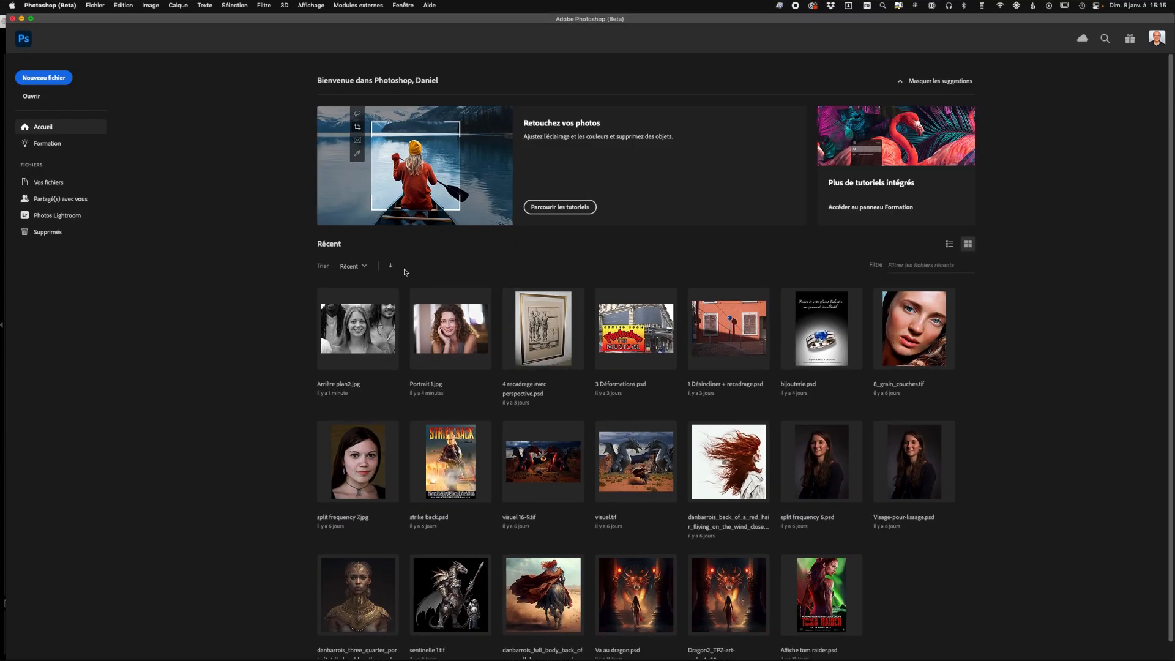
pyautogui.click(36, 98)
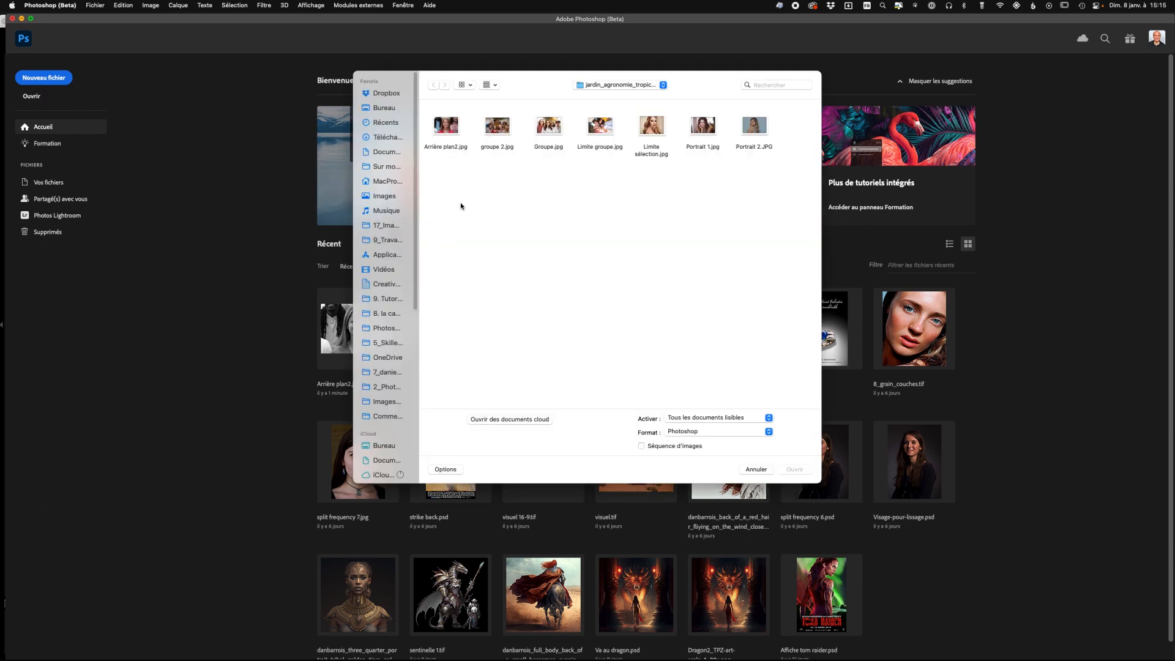
pyautogui.doubleClick(701, 126)
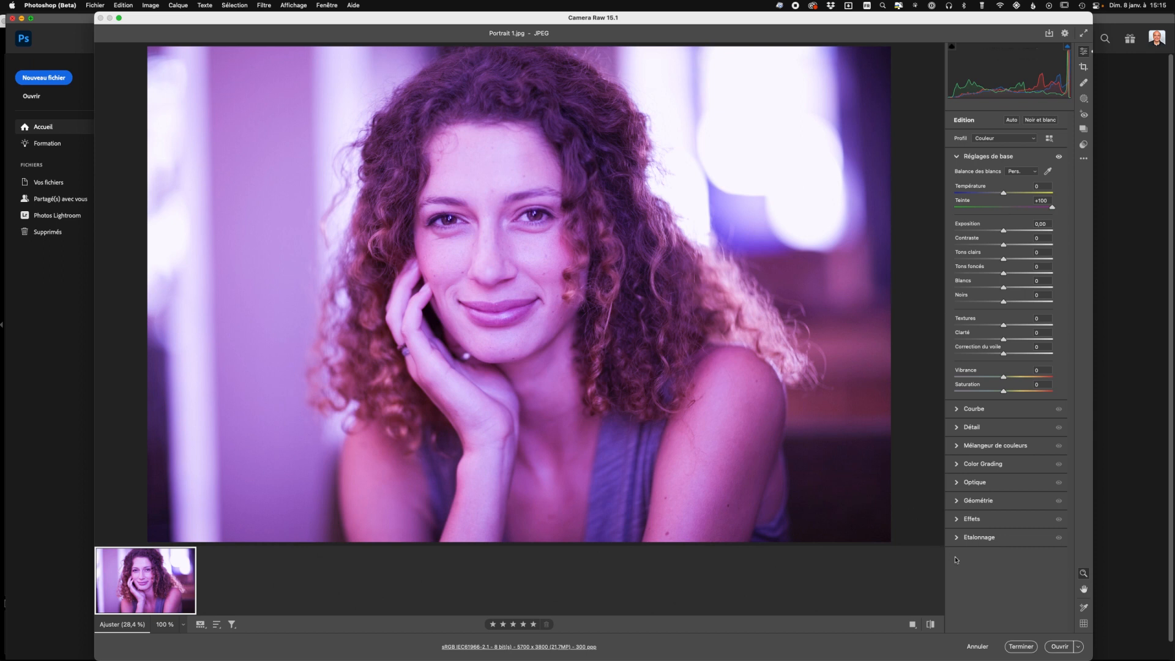
pyautogui.click(1059, 647)
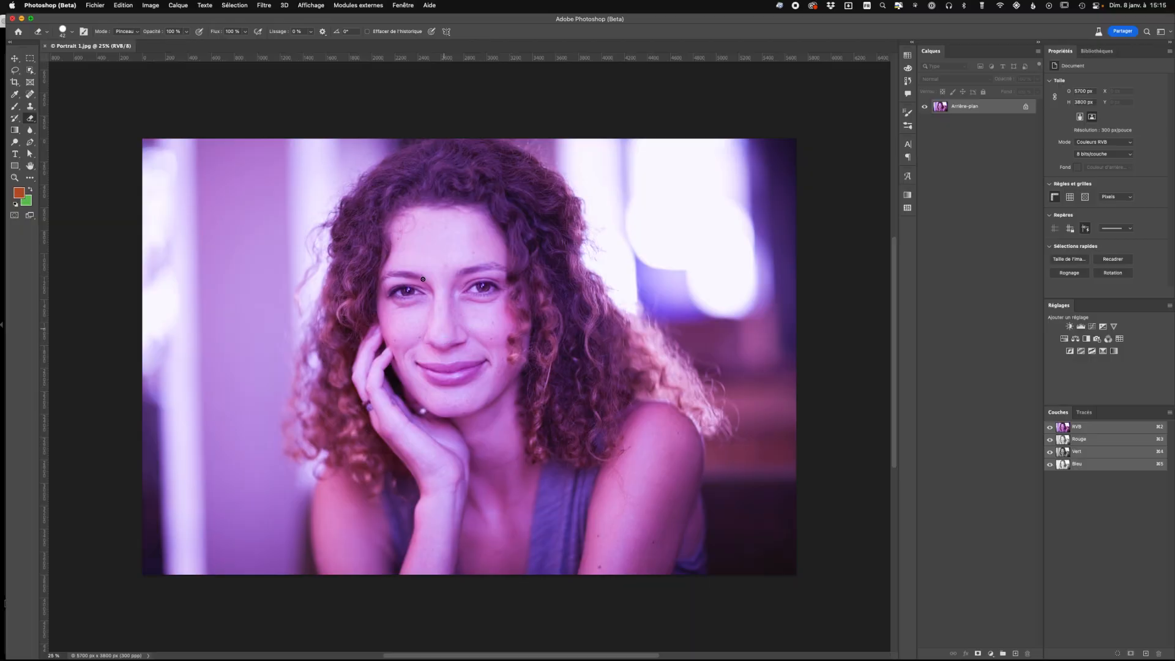
pyautogui.scroll(-8, 410, 291)
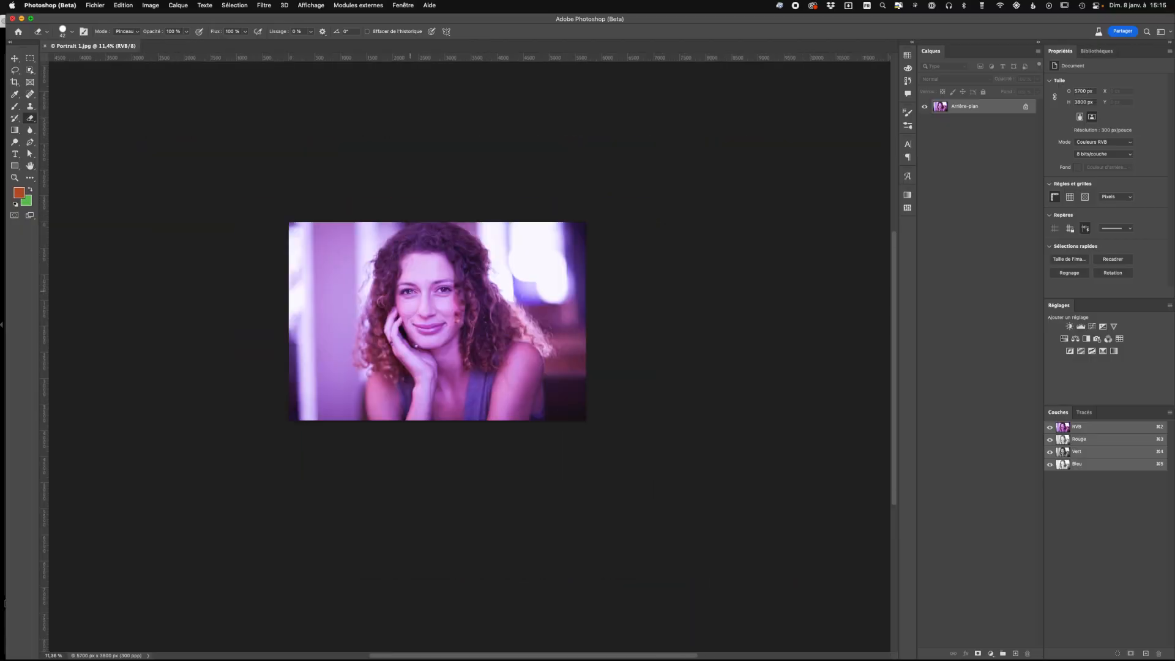
pyautogui.scroll(10, 410, 291)
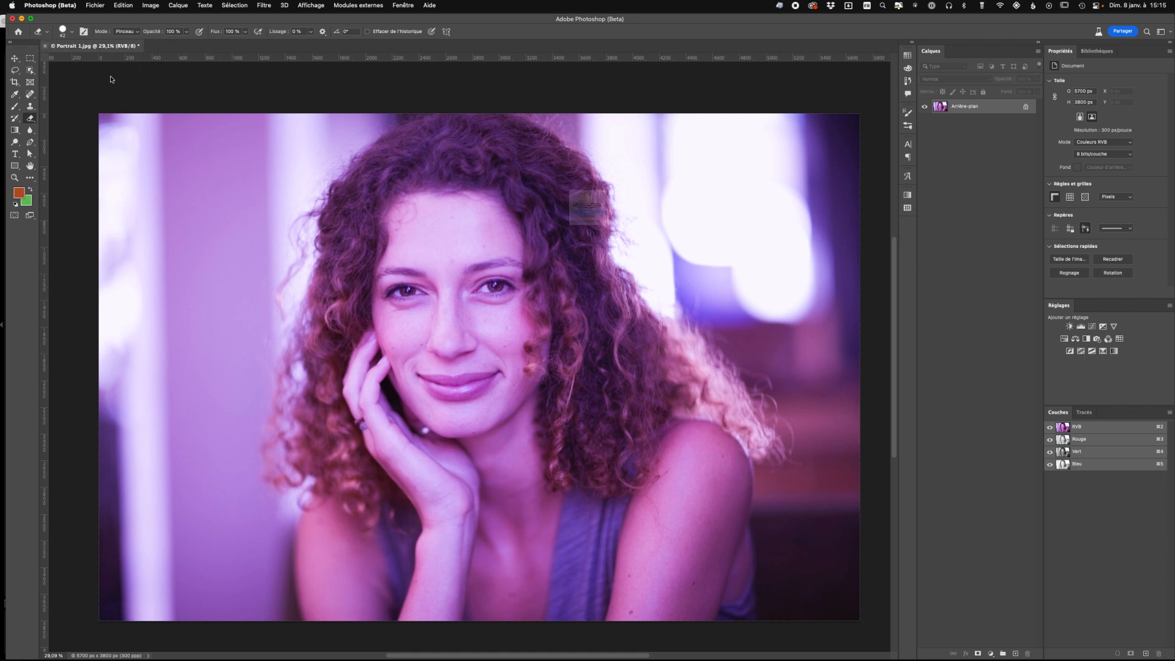
# Close Portrait 1.jpg without saving, switch to Lightroom Classic and import that photo's settings from disk
pyautogui.press('super+q')
pyautogui.click(568, 240)
pyautogui.hotkey('ctrl', 'Up')
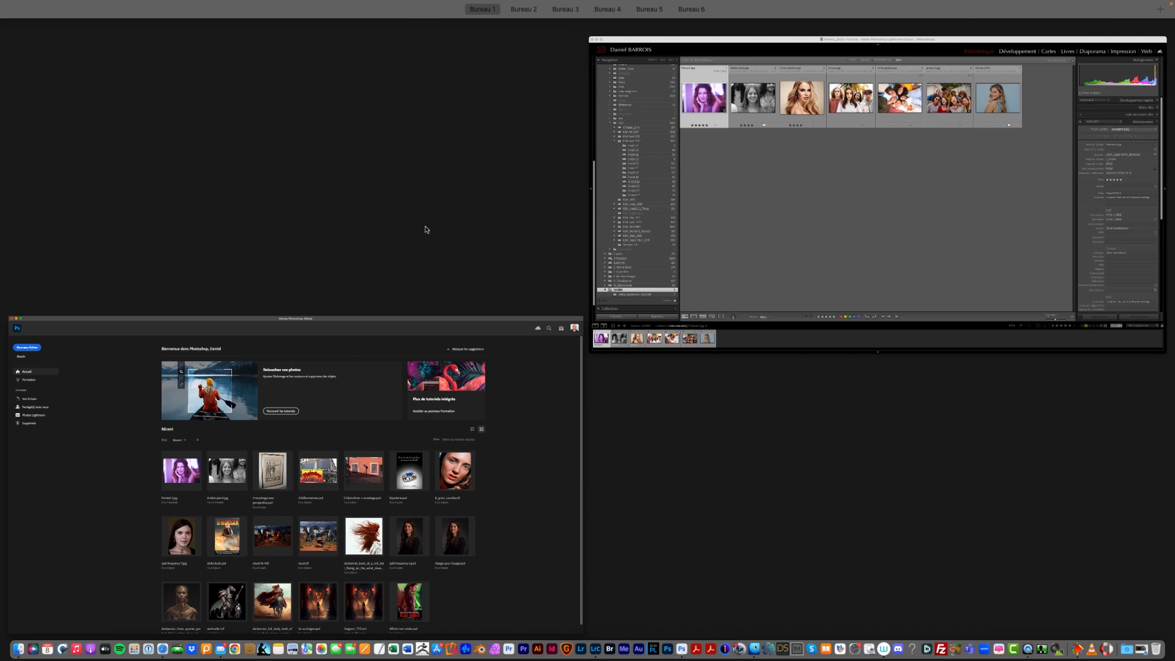
pyautogui.click(700, 173)
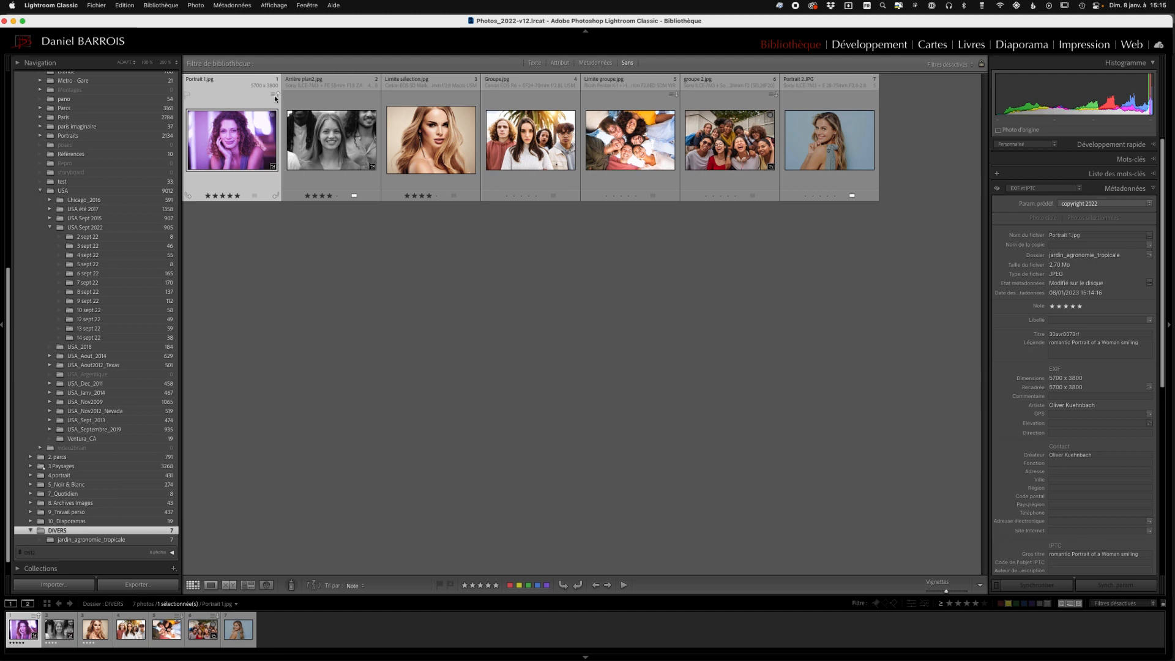
pyautogui.click(274, 95)
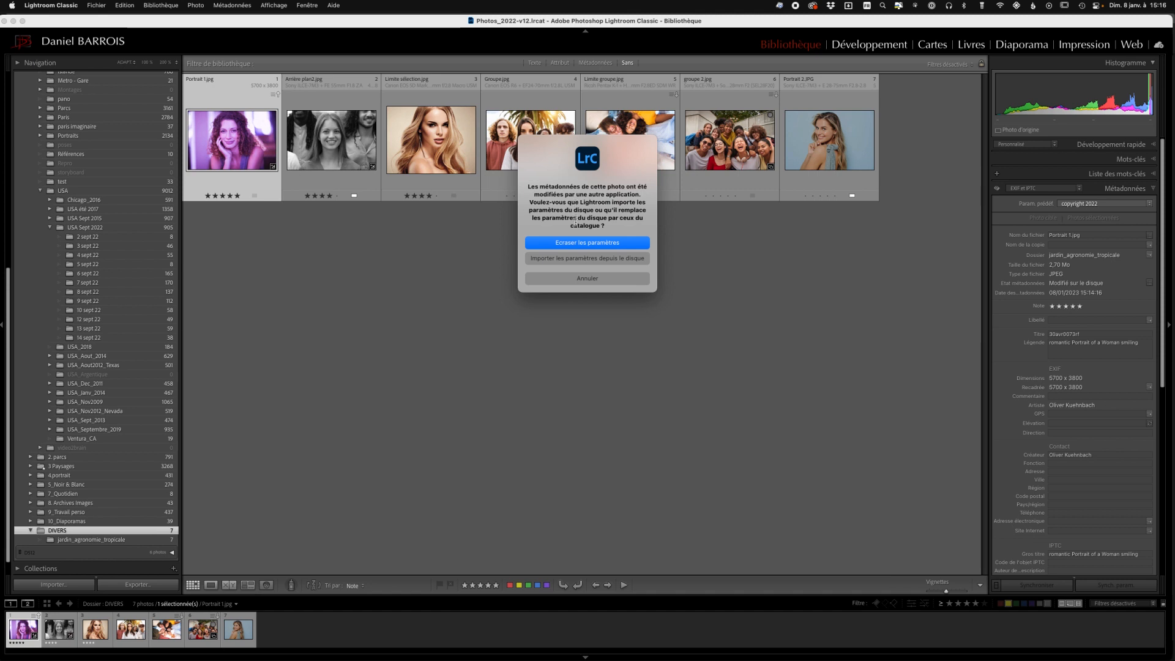
pyautogui.click(586, 260)
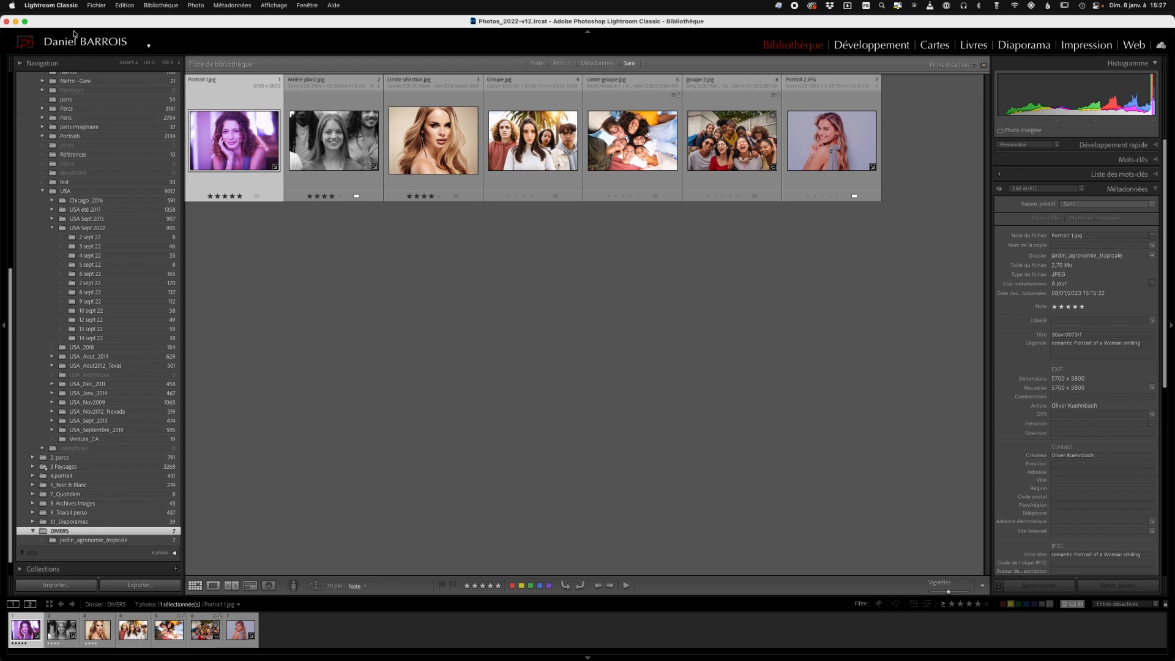
# Review the metadata options in the catalogue settings and close them unchanged
pyautogui.click(59, 6)
pyautogui.click(65, 45)
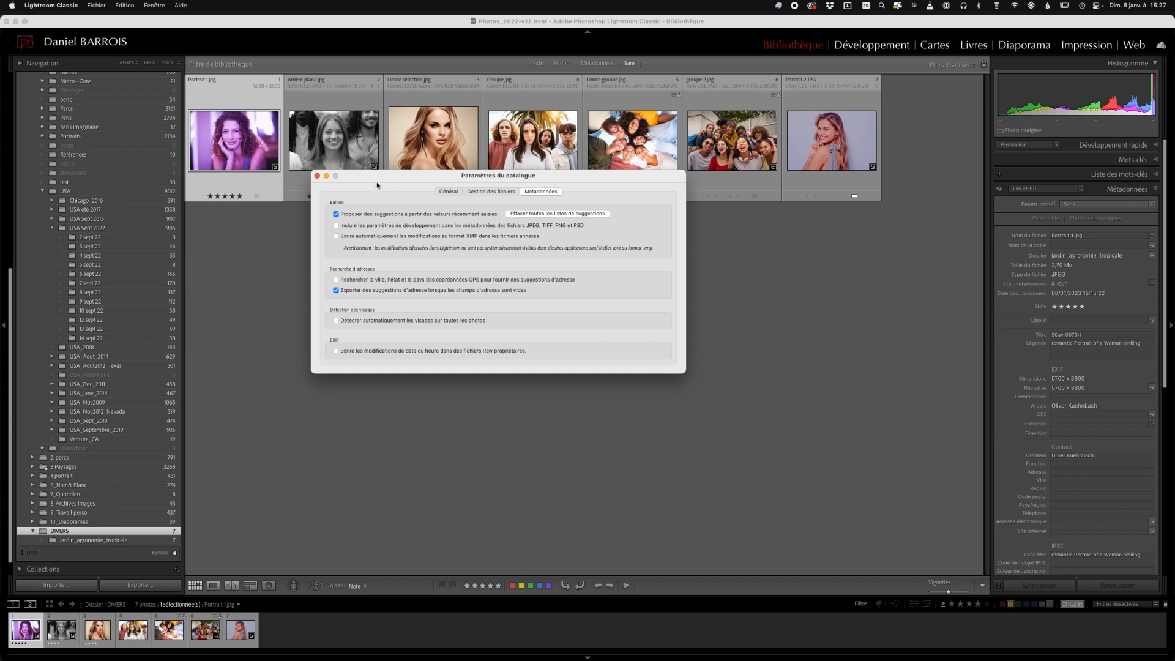
pyautogui.click(317, 176)
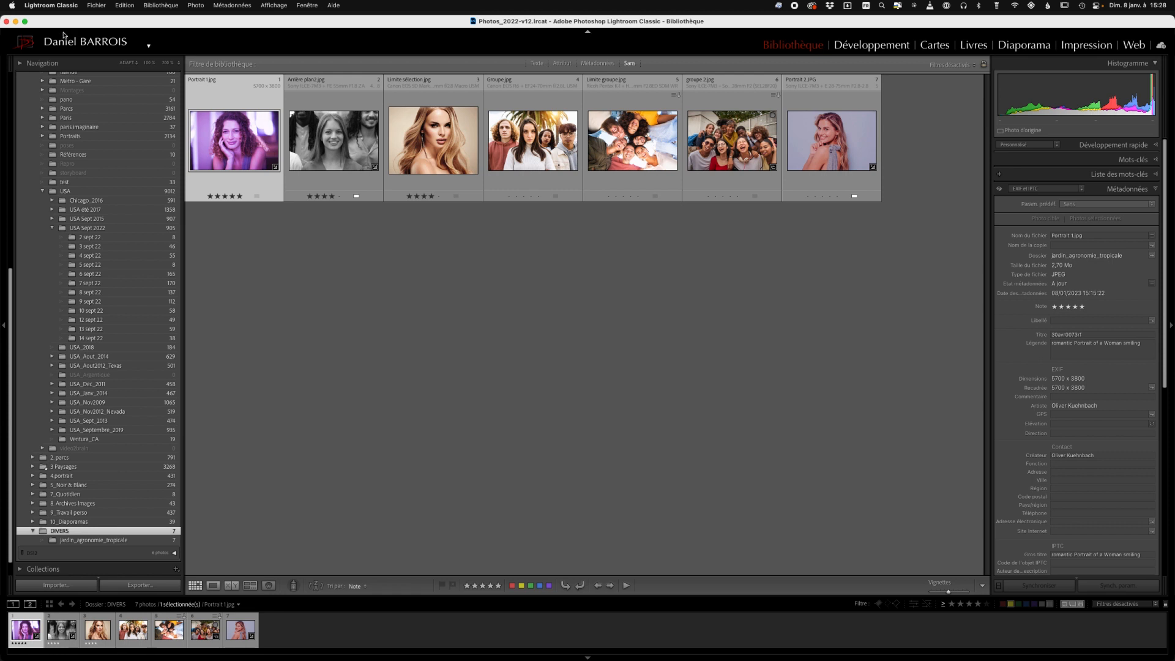
# Open Portrait 1.jpg from the library in Photoshop (Beta) as a copy with the Lightroom corrections applied
pyautogui.rightClick(231, 143)
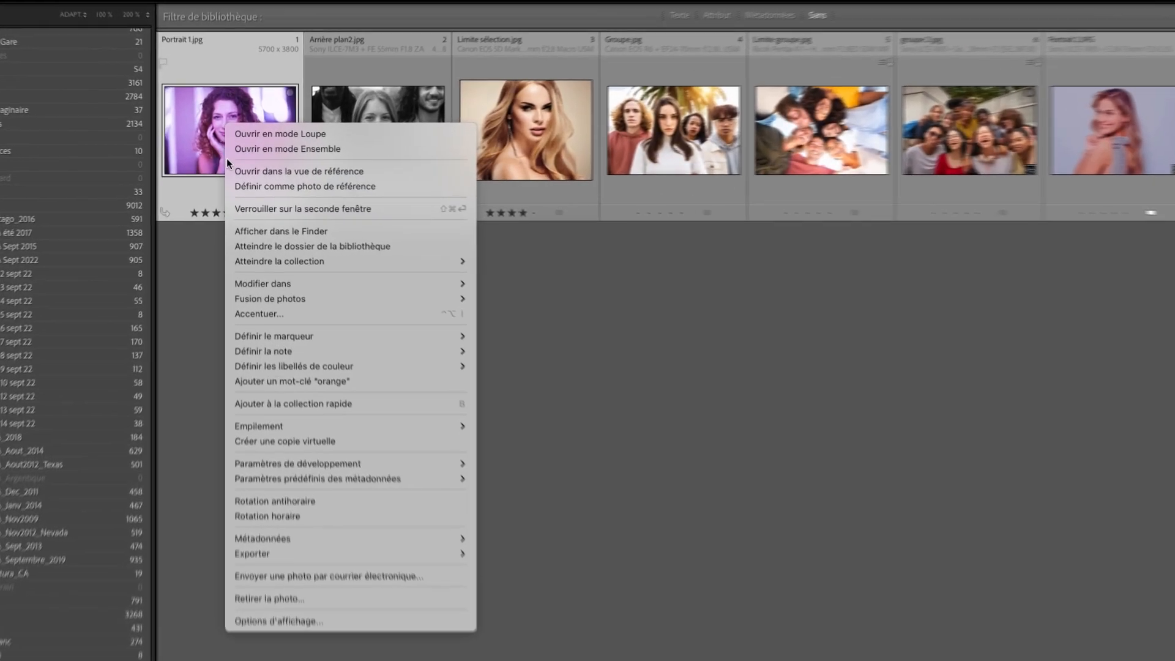
pyautogui.moveTo(363, 284)
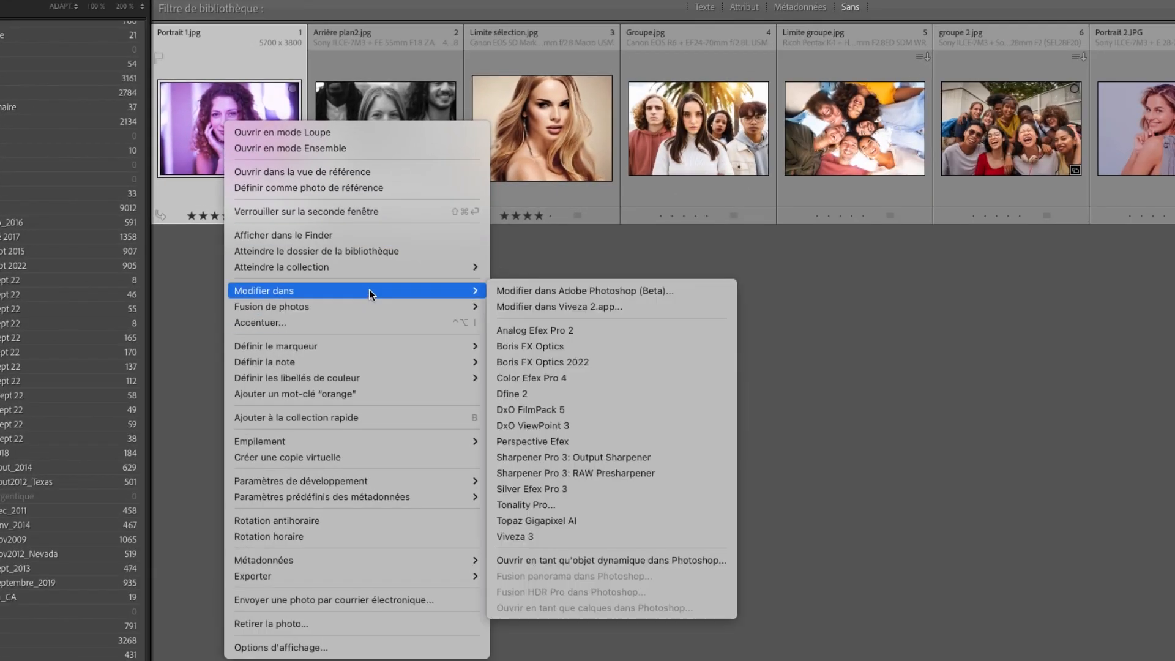
pyautogui.click(607, 289)
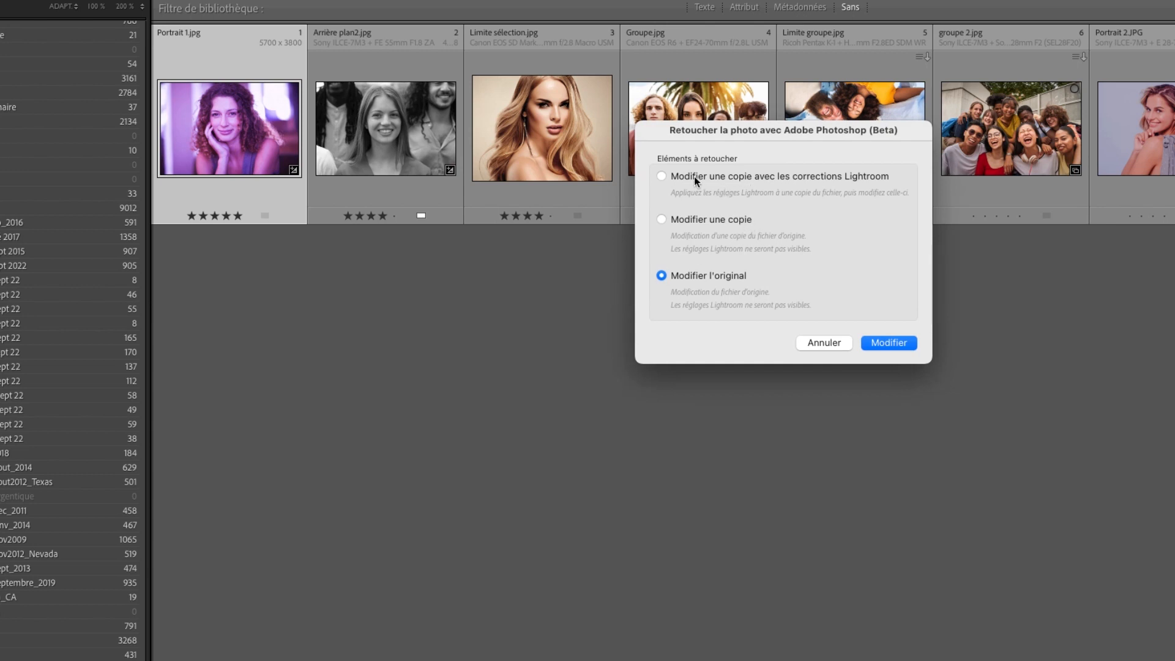
pyautogui.click(661, 178)
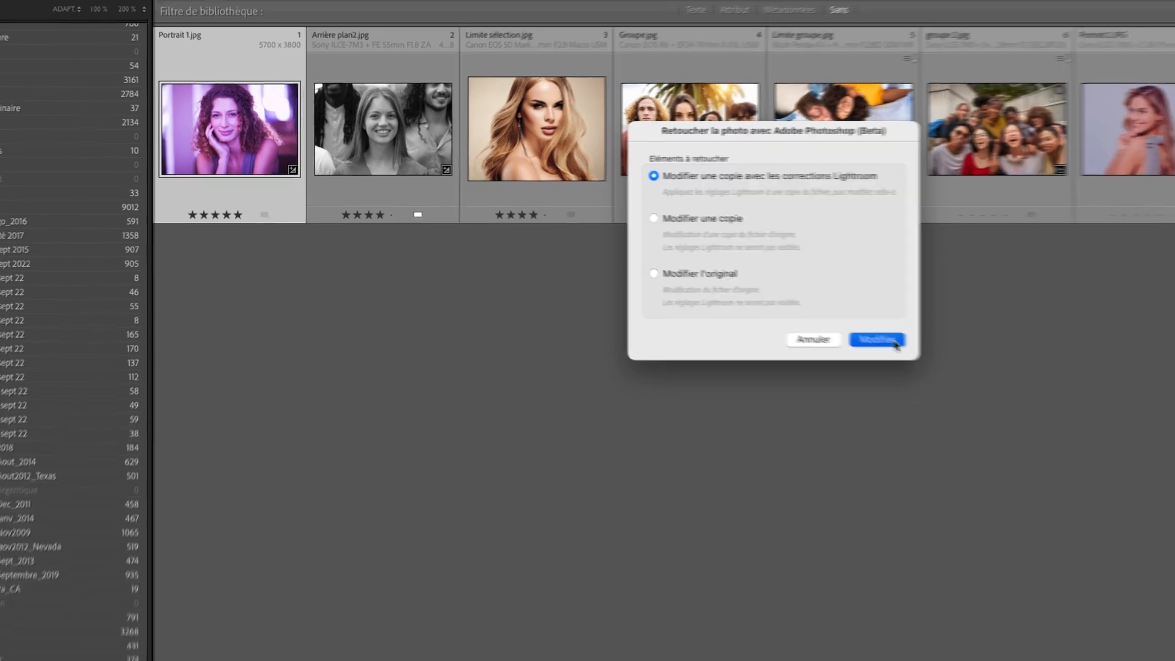
pyautogui.click(899, 344)
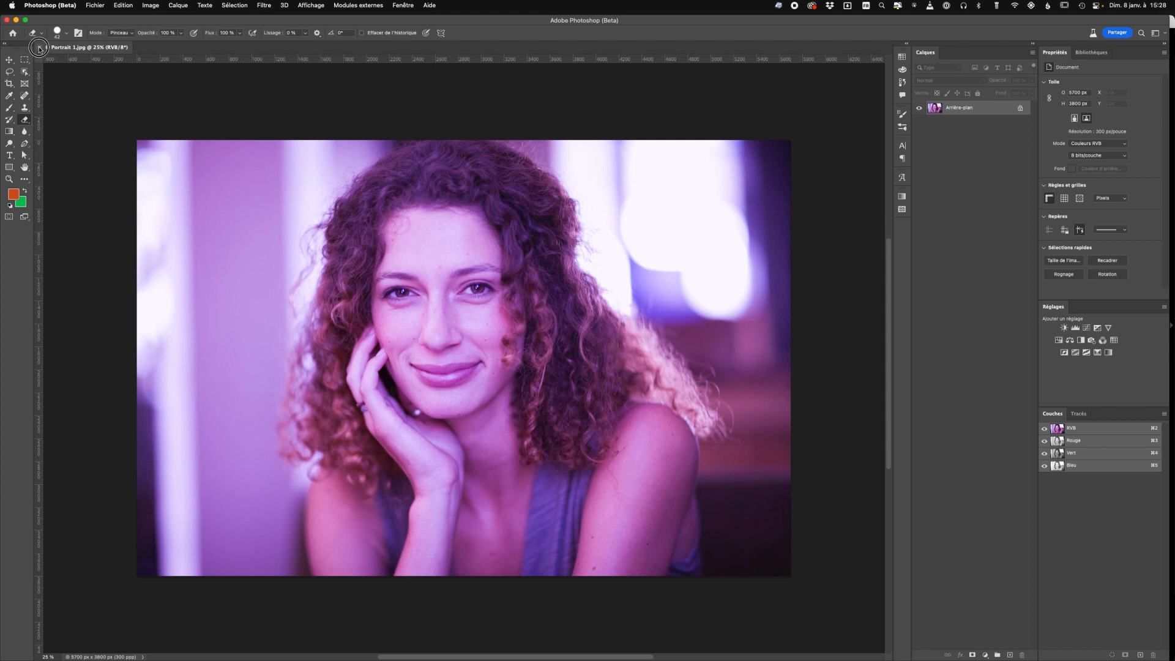
# Close the Portrait 1.jpg copy without saving and switch back to Lightroom Classic
pyautogui.press('super+q')
pyautogui.click(569, 241)
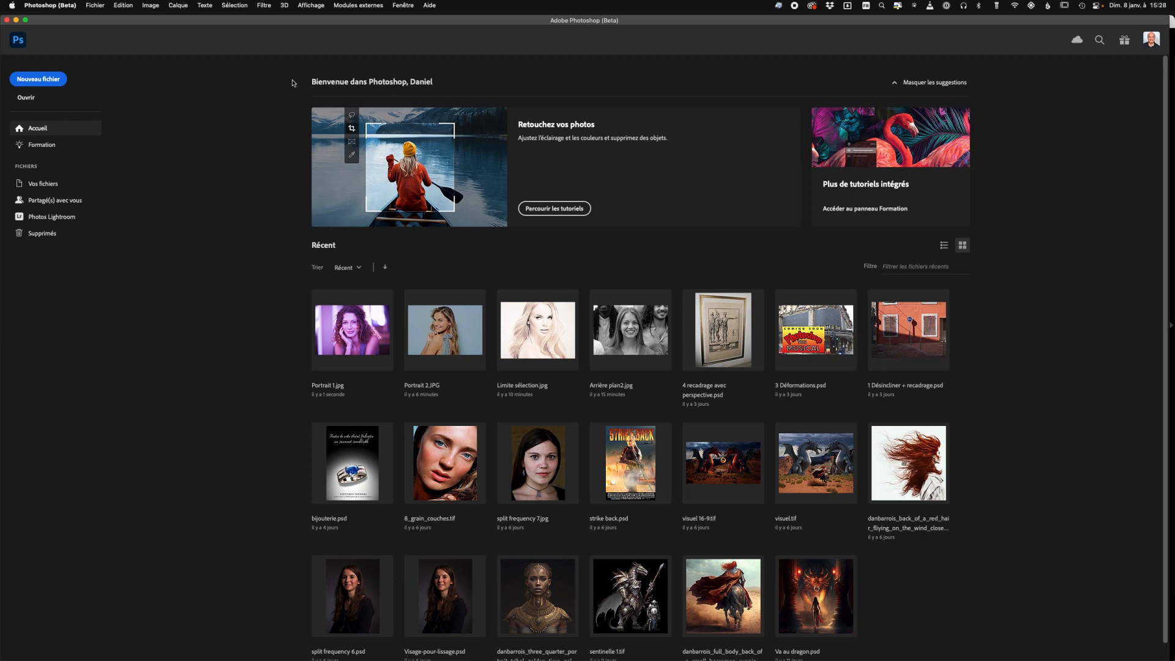
pyautogui.hotkey('ctrl', 'Up')
pyautogui.click(379, 211)
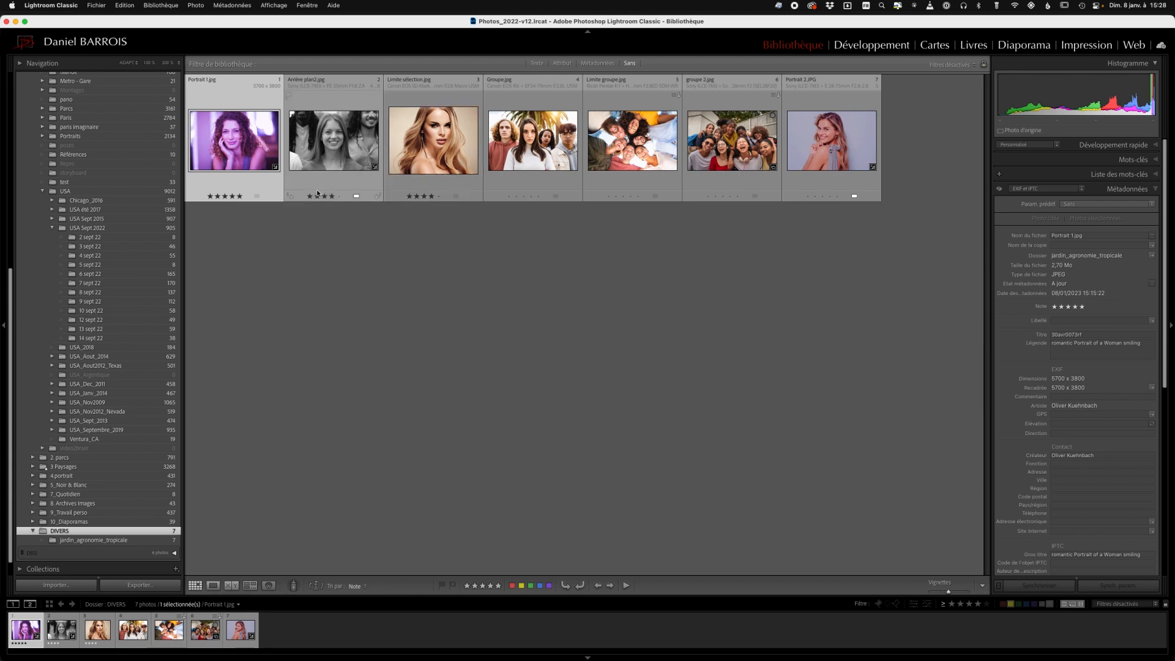
# Open Portrait 1.jpg in Photoshop (Beta) as a plain copy without the Lightroom adjustments, and close that copy after checking it
pyautogui.rightClick(240, 141)
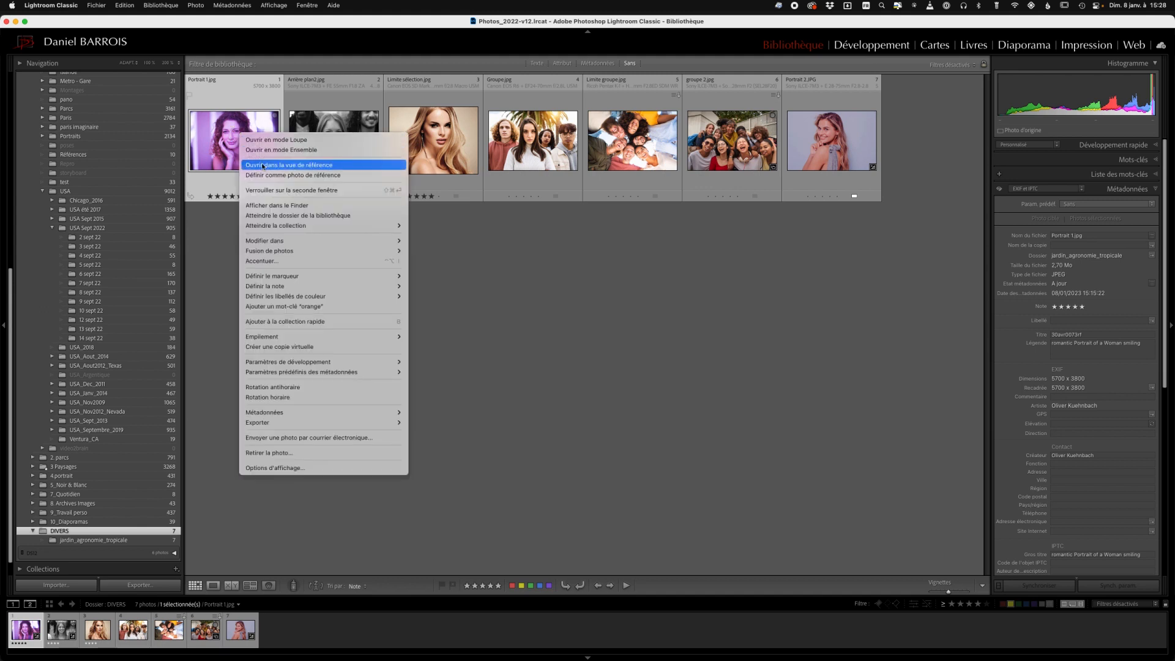
pyautogui.moveTo(289, 240)
pyautogui.click(475, 240)
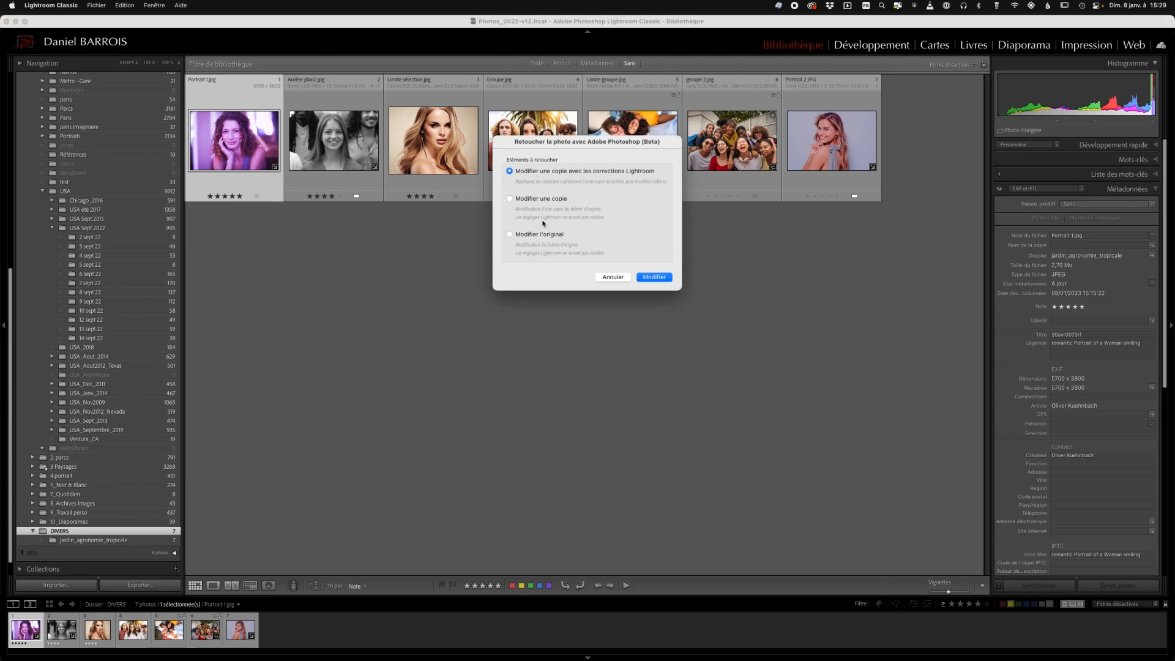
pyautogui.click(509, 198)
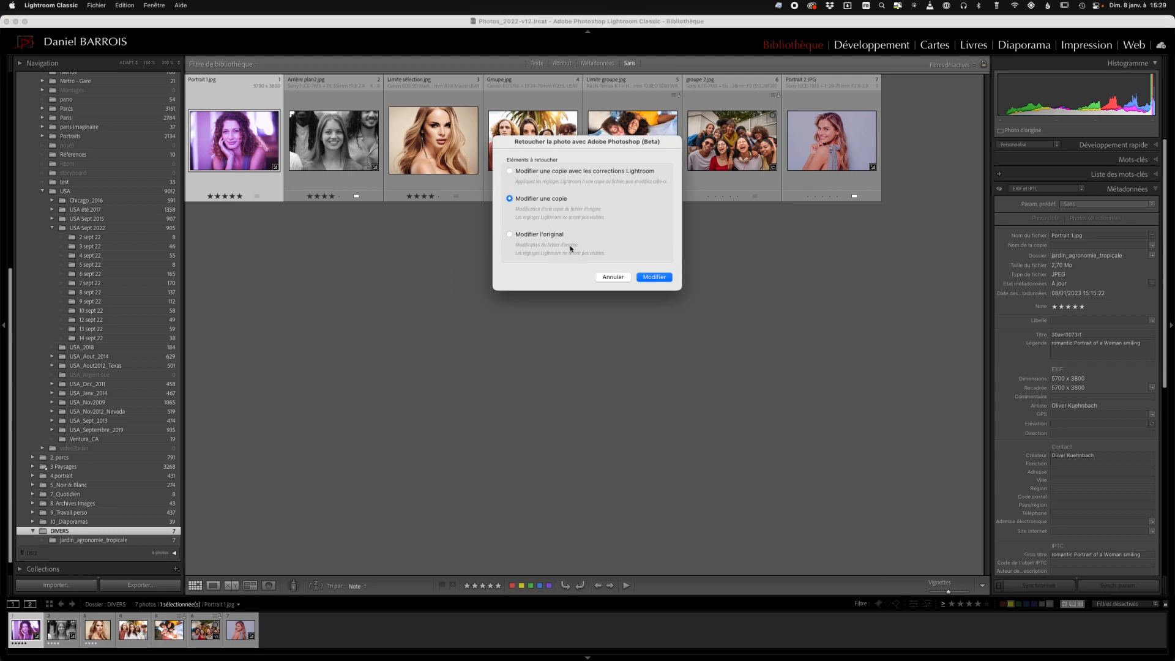
pyautogui.click(654, 277)
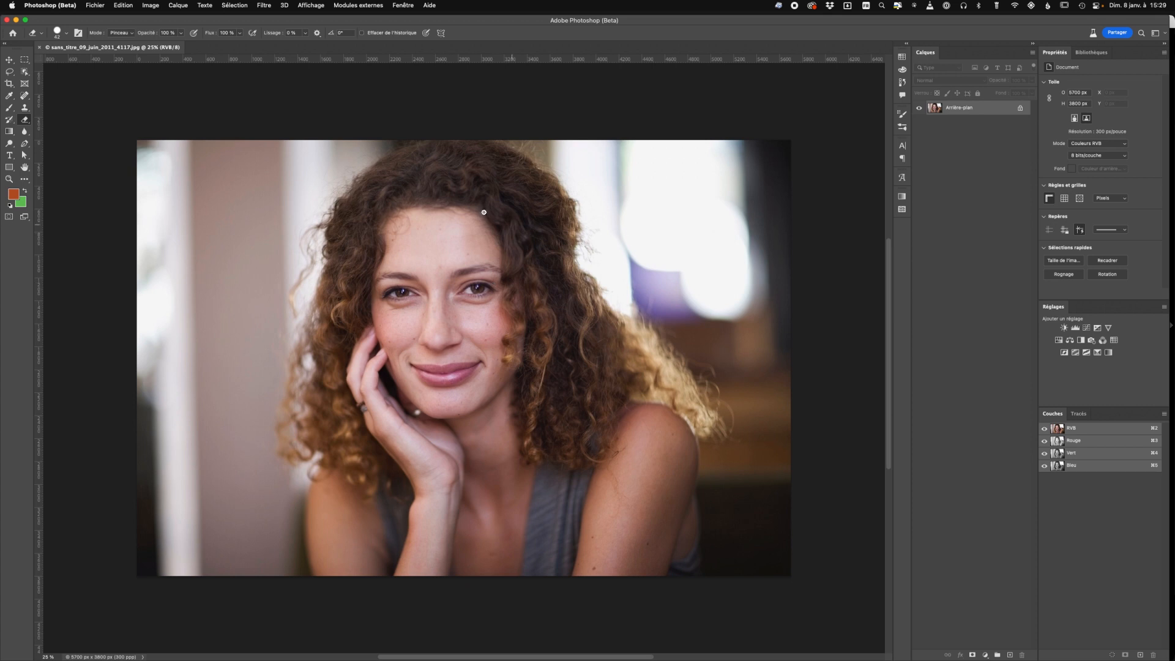
pyautogui.click(39, 48)
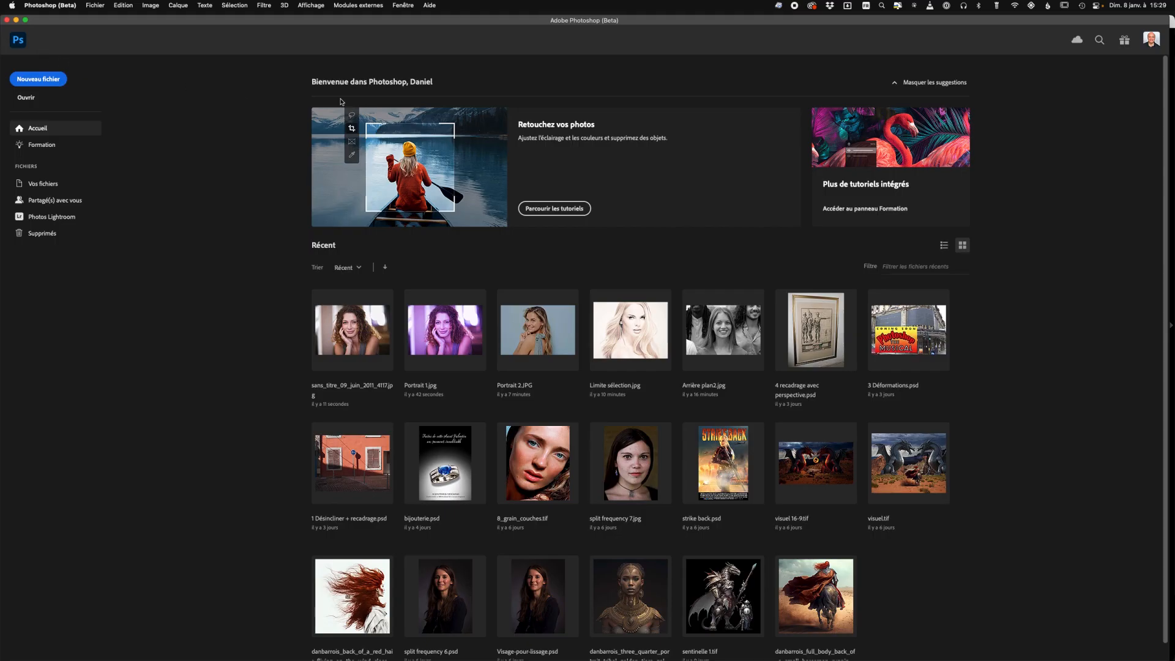